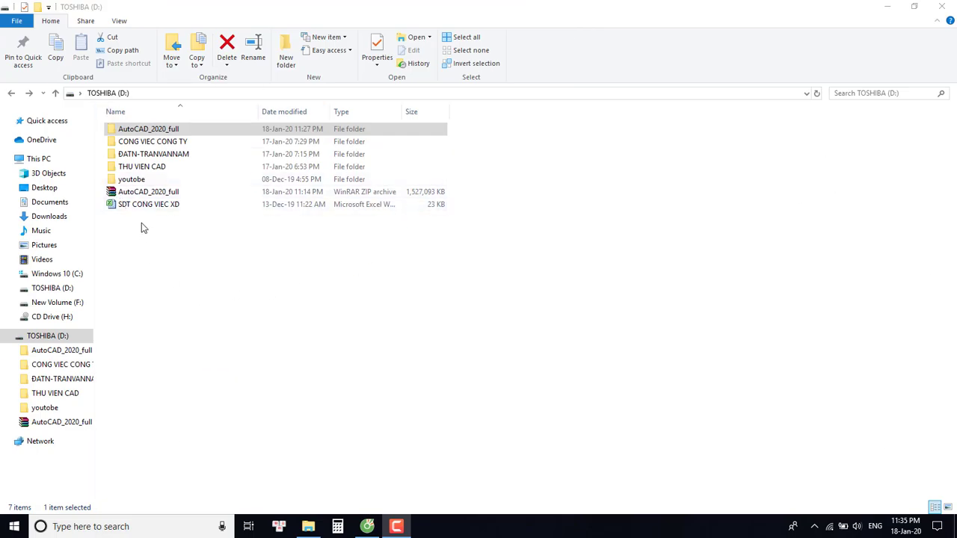
Step: Open AutoCAD_2020_full > AutoCAD 2020 > AutoCAD 2020 and open the AutoCAD_2020_English_win_64bit_dlm.sfx package
{"action": "left_click", "coordinate": [176, 131]}
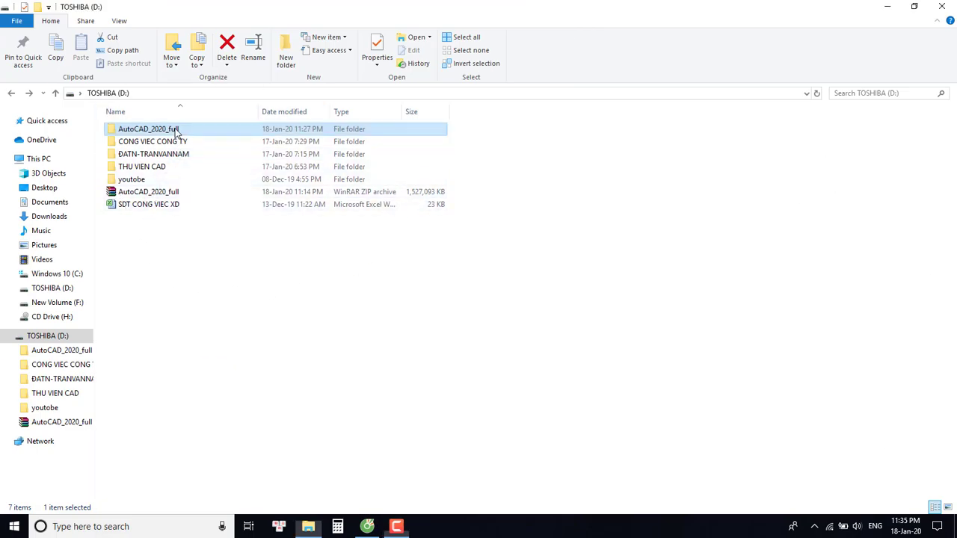
{"action": "double_click", "coordinate": [176, 130]}
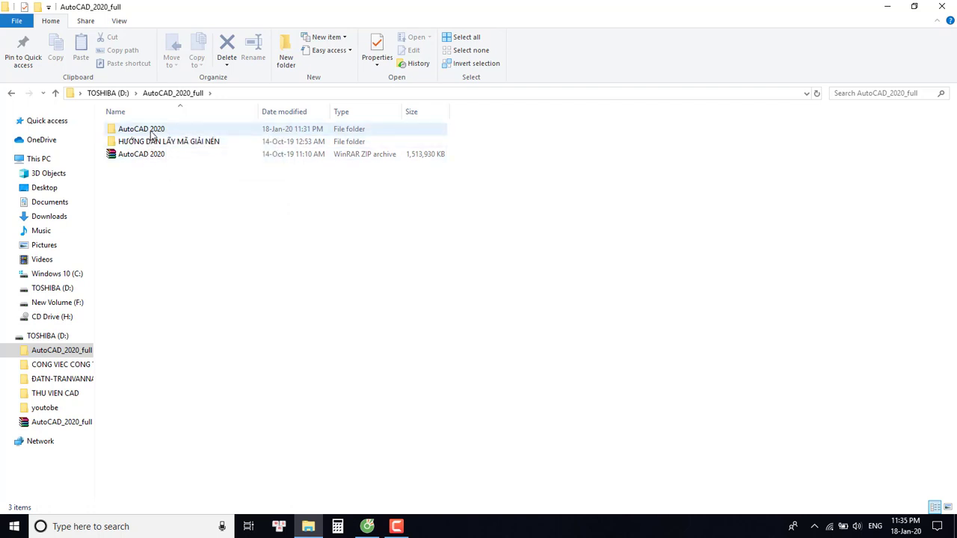
{"action": "double_click", "coordinate": [152, 133]}
{"action": "double_click", "coordinate": [154, 132]}
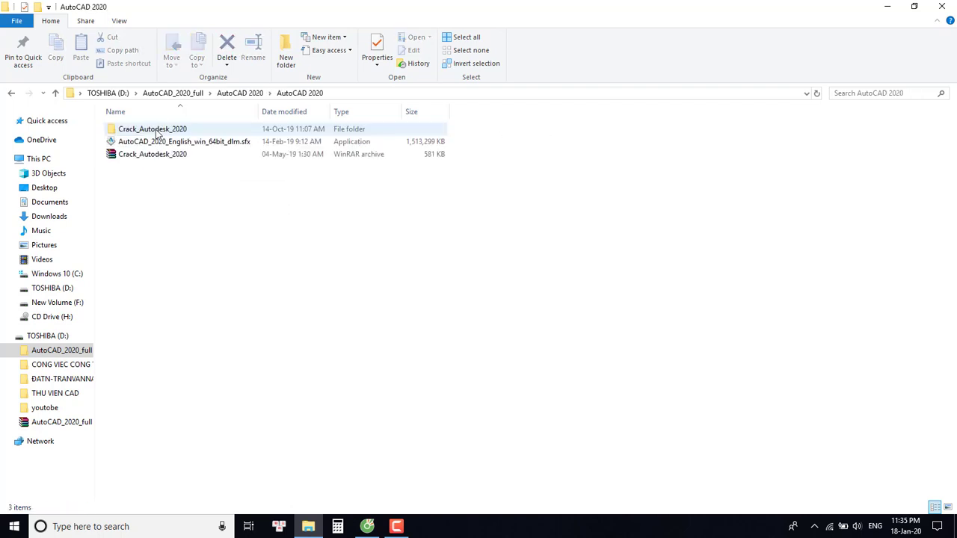
{"action": "right_click", "coordinate": [177, 147]}
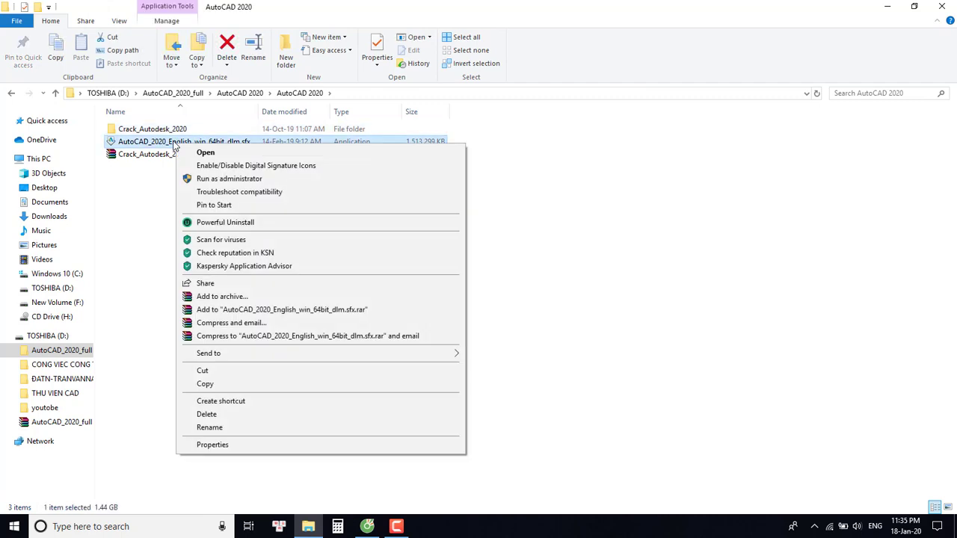
{"action": "left_click", "coordinate": [203, 153]}
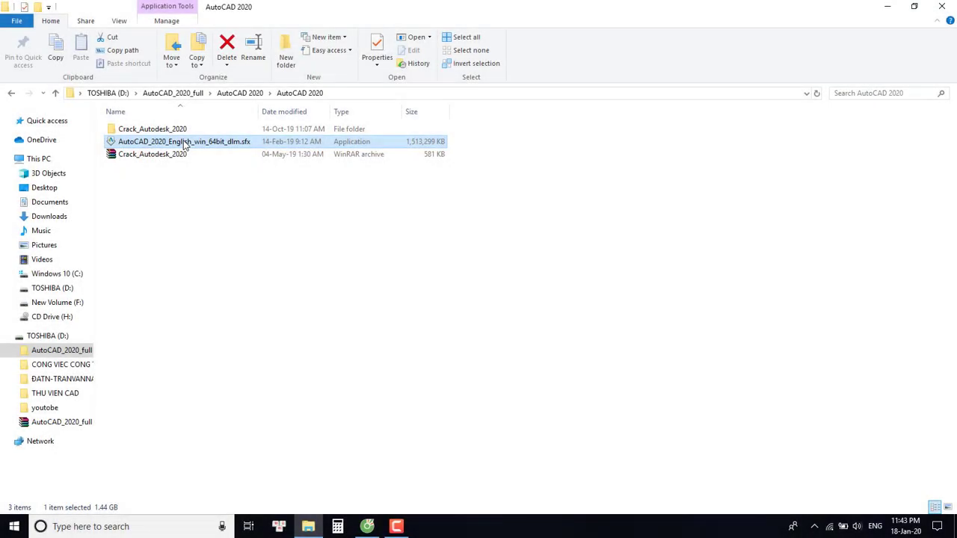
Step: Extract the AutoCAD_2020_English_win_64bit_dlm.sfx package to the default location until setup opens
{"action": "double_click", "coordinate": [185, 145]}
{"action": "left_click", "coordinate": [516, 170]}
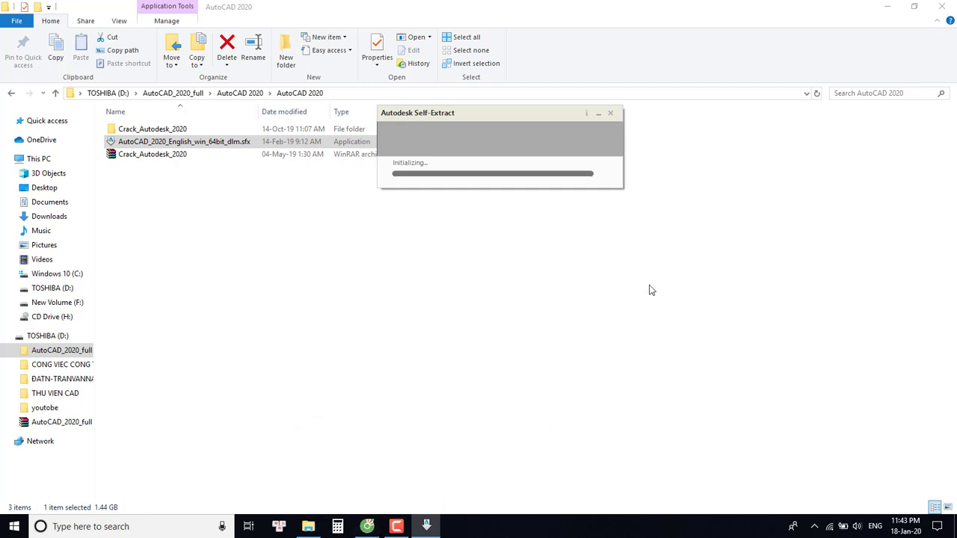
{"action": "left_click", "coordinate": [427, 523]}
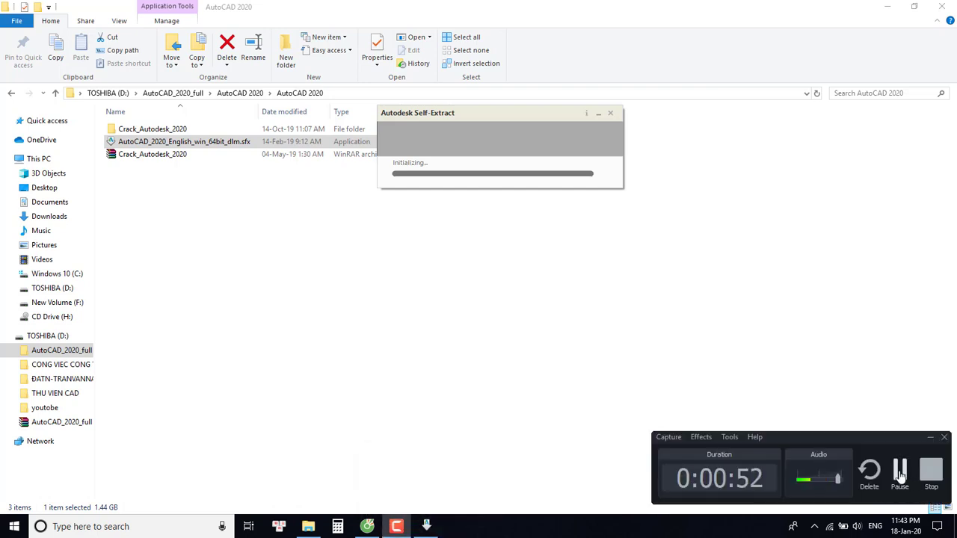
{"action": "left_click", "coordinate": [805, 264]}
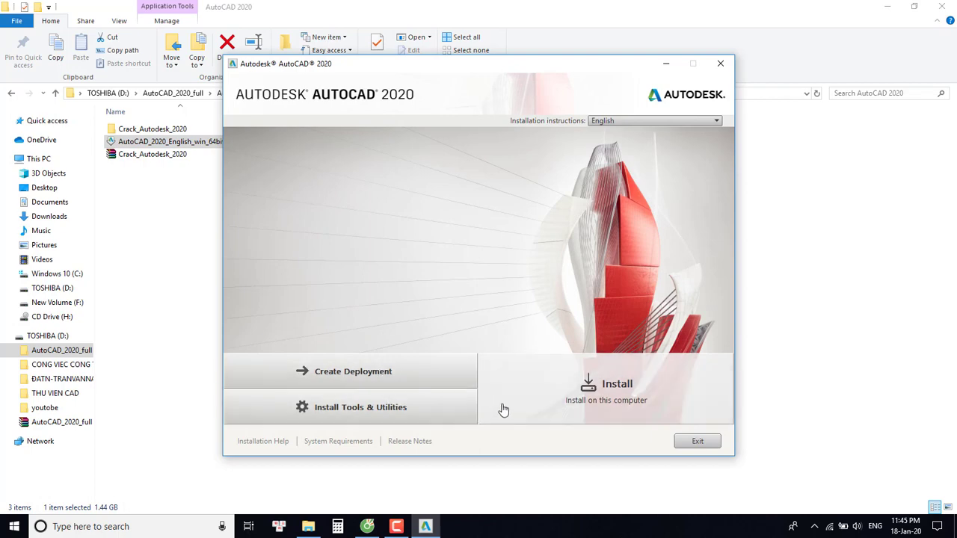
Step: Begin installation and accept the licence agreement with Vietnam as the country
{"action": "left_click", "coordinate": [595, 396]}
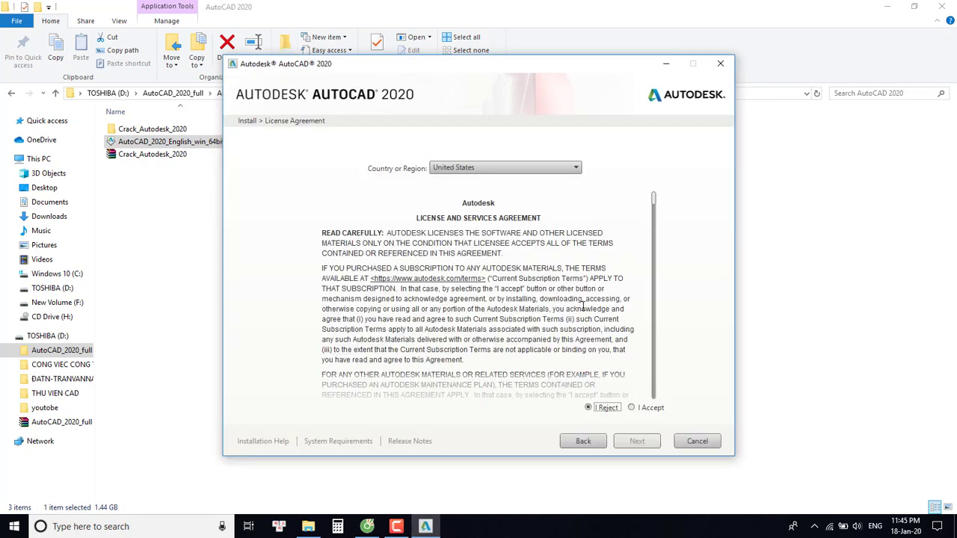
{"action": "left_click", "coordinate": [563, 169]}
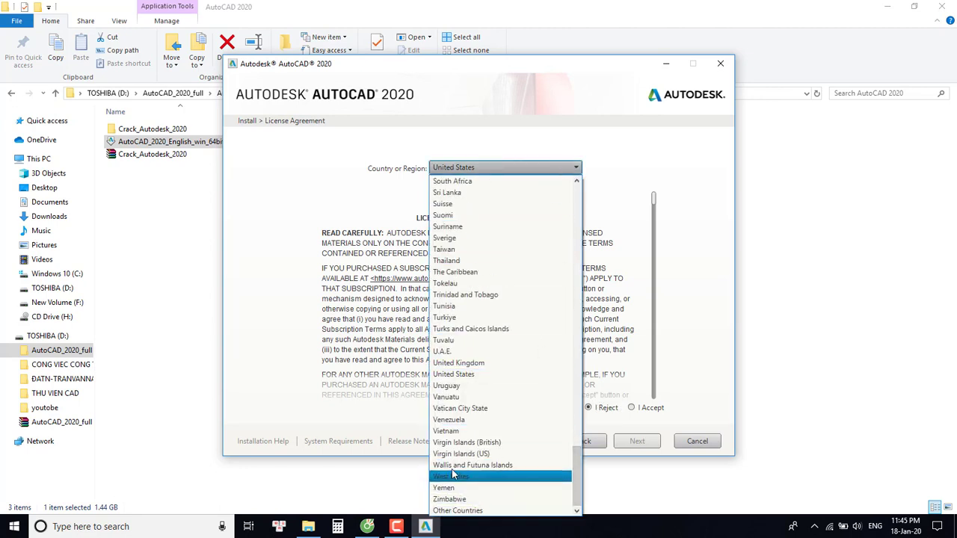
{"action": "left_click", "coordinate": [458, 434]}
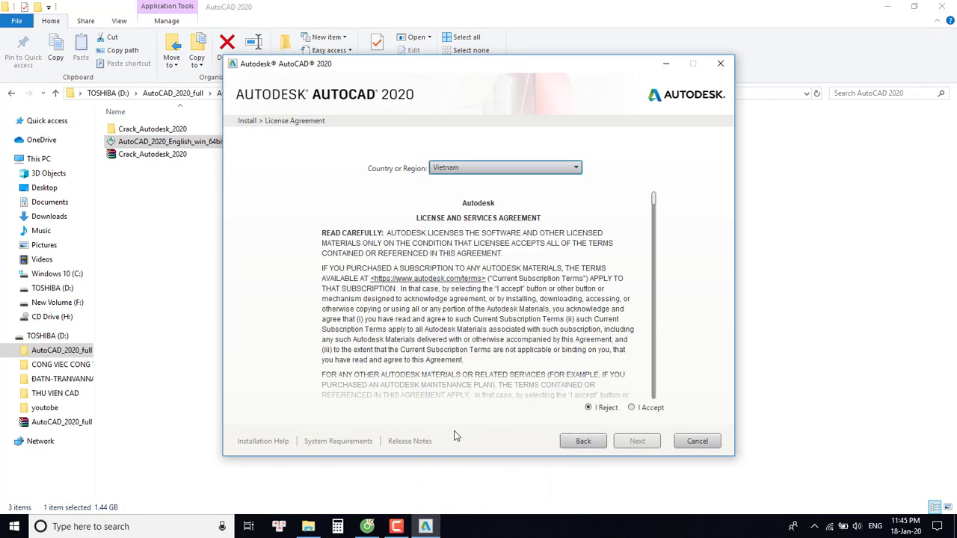
{"action": "left_click", "coordinate": [631, 408]}
{"action": "left_click", "coordinate": [637, 441]}
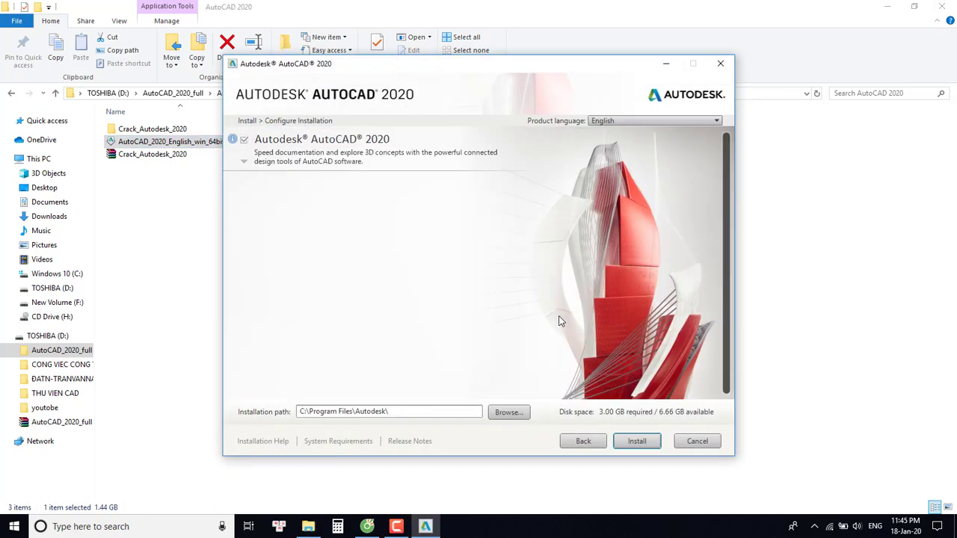
Step: Keep English, add the Performance Reporting Tool plug-in to AutoCAD 2020, and install
{"action": "left_click", "coordinate": [629, 123]}
{"action": "left_click", "coordinate": [630, 122]}
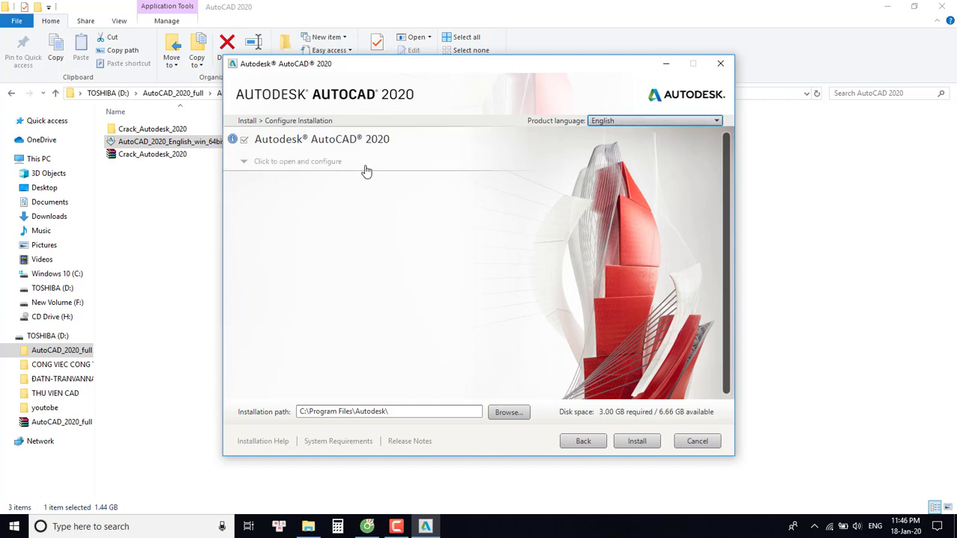
{"action": "left_click", "coordinate": [243, 161]}
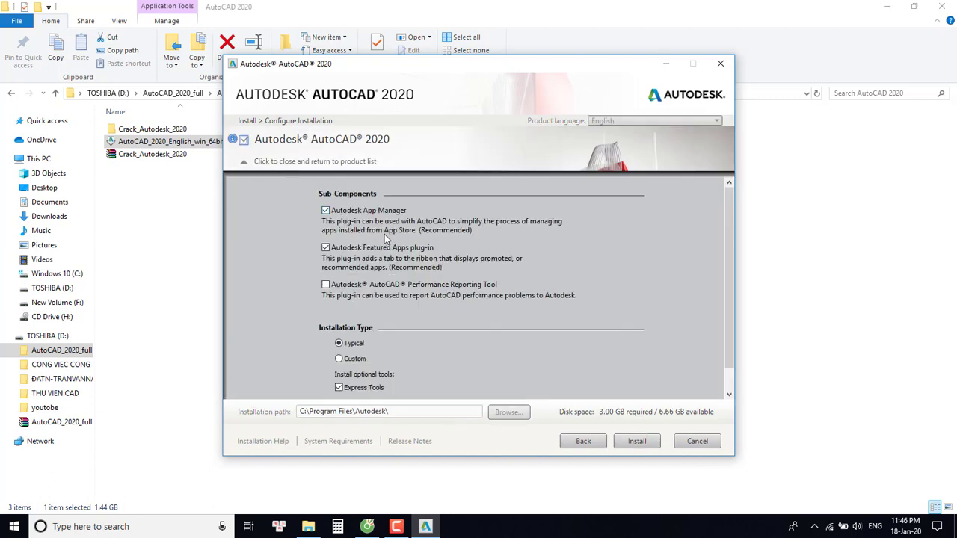
{"action": "scroll", "coordinate": [385, 234], "scroll_direction": "down", "scroll_amount": 1}
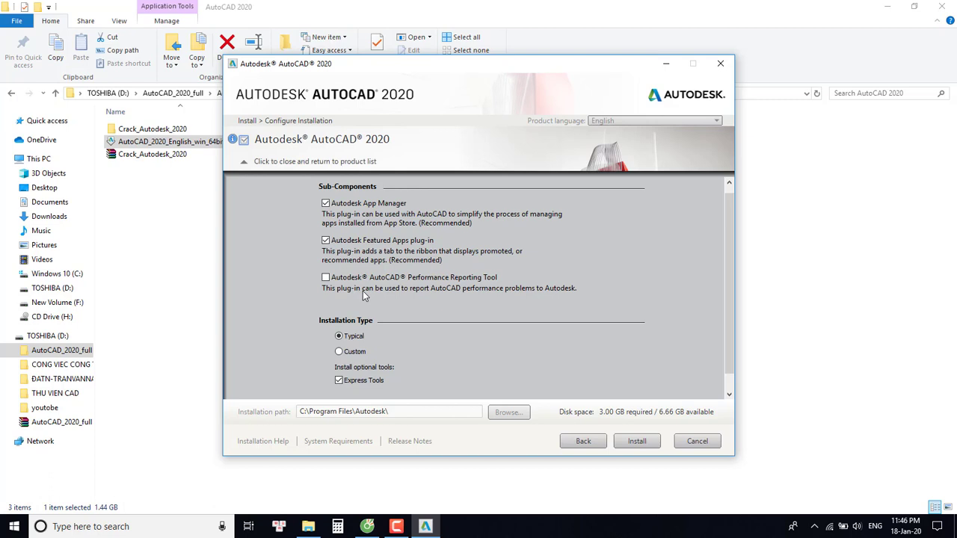
{"action": "left_click", "coordinate": [326, 277]}
{"action": "scroll", "coordinate": [586, 277], "scroll_direction": "down", "scroll_amount": 1}
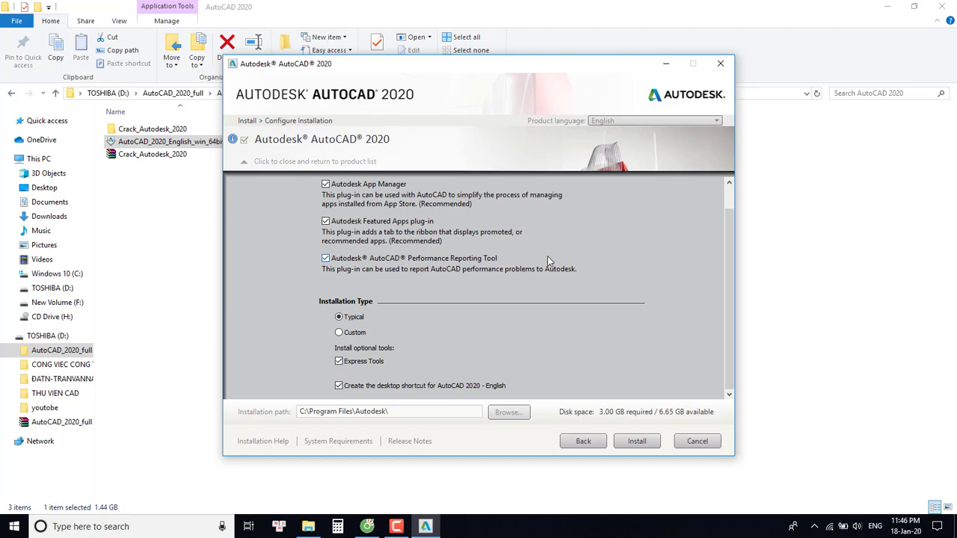
{"action": "left_click", "coordinate": [637, 441]}
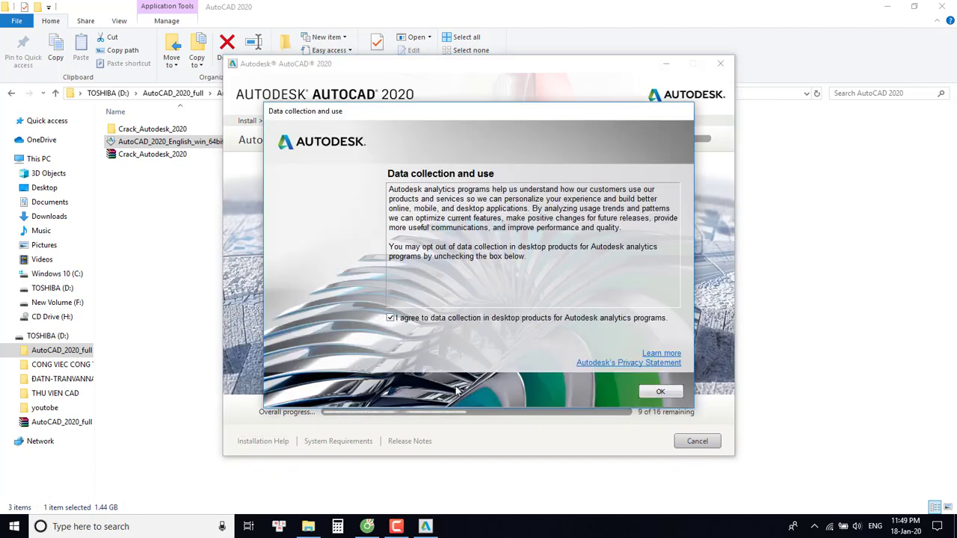
Step: Dismiss the data collection notice, finish the installer, and decline restarting now
{"action": "left_click", "coordinate": [660, 392]}
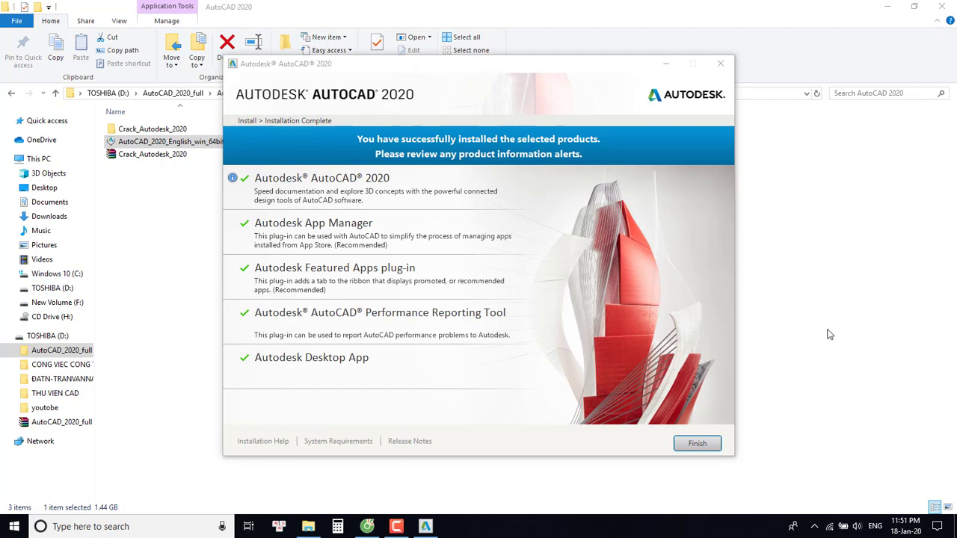
{"action": "left_click", "coordinate": [702, 444]}
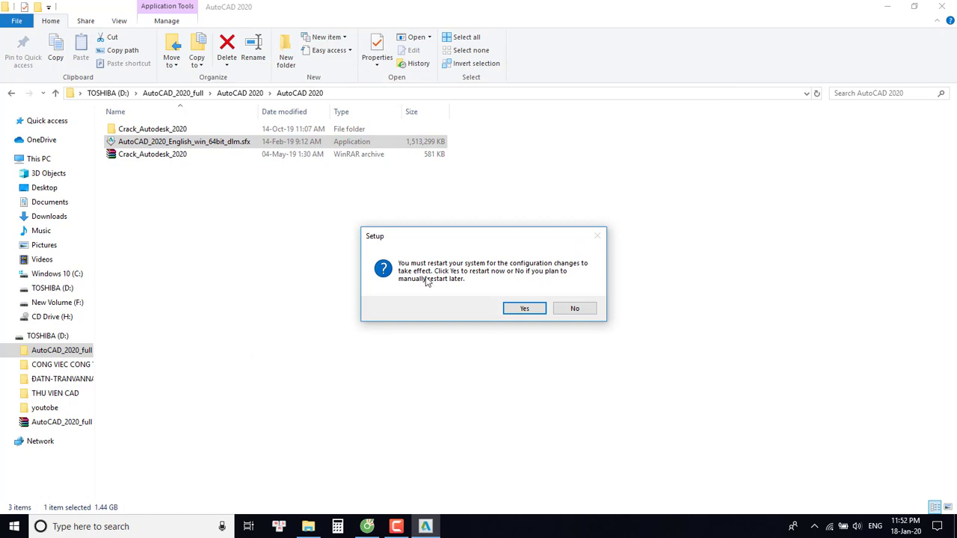
{"action": "left_click", "coordinate": [587, 308]}
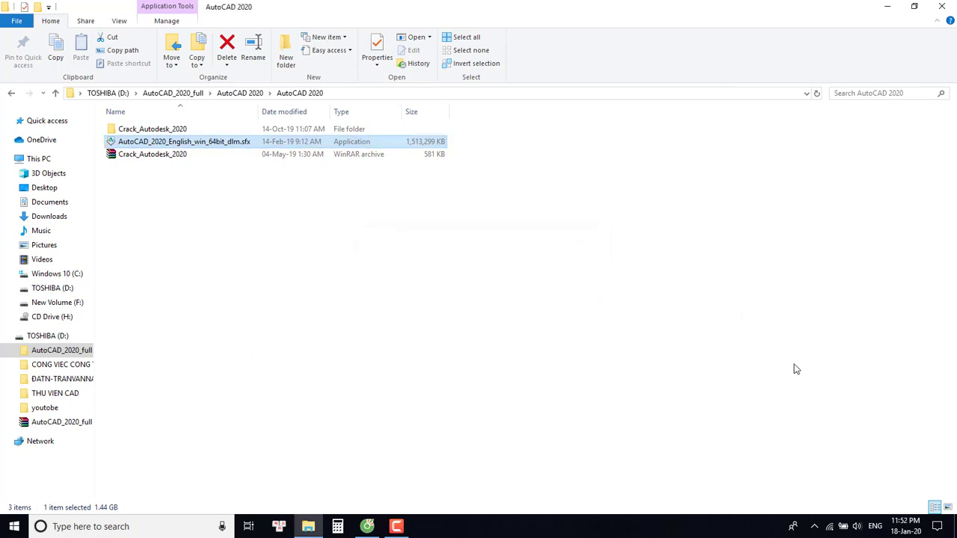
Step: Pause Kaspersky Free protection from its notification-area icon
{"action": "left_click", "coordinate": [814, 526]}
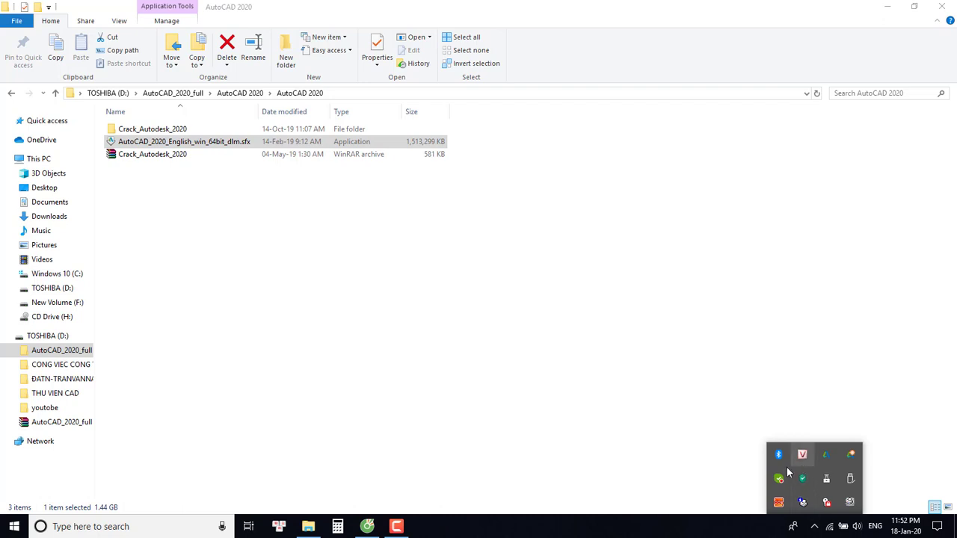
{"action": "right_click", "coordinate": [788, 484]}
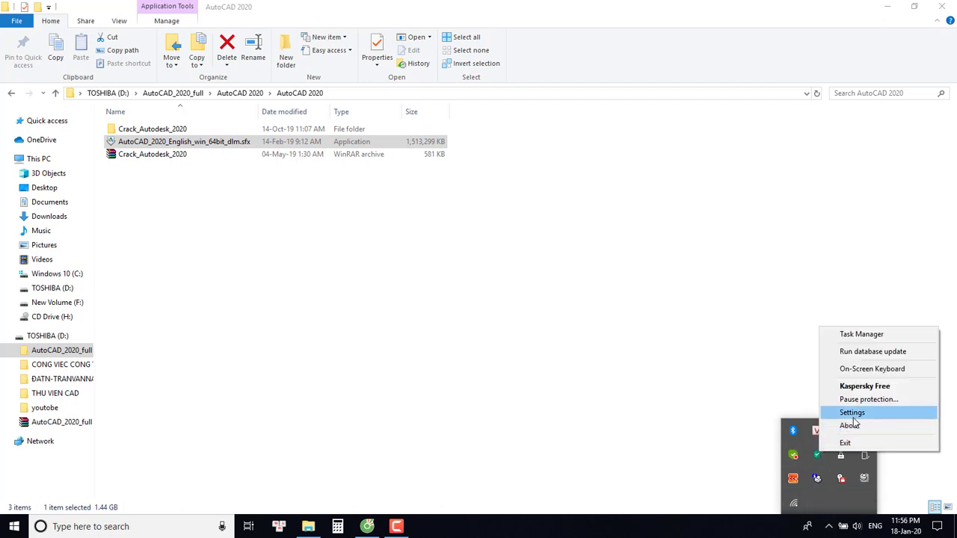
{"action": "left_click", "coordinate": [852, 399]}
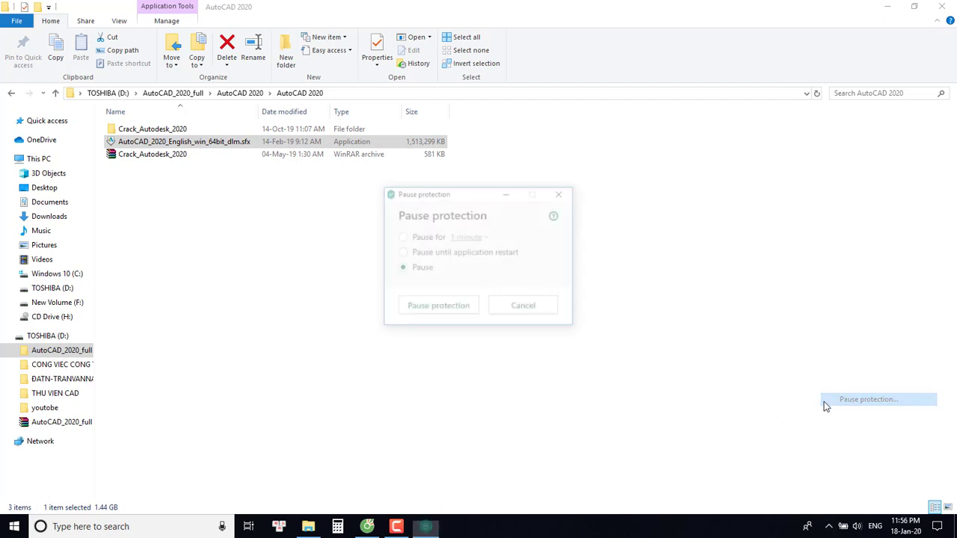
{"action": "left_click", "coordinate": [444, 314]}
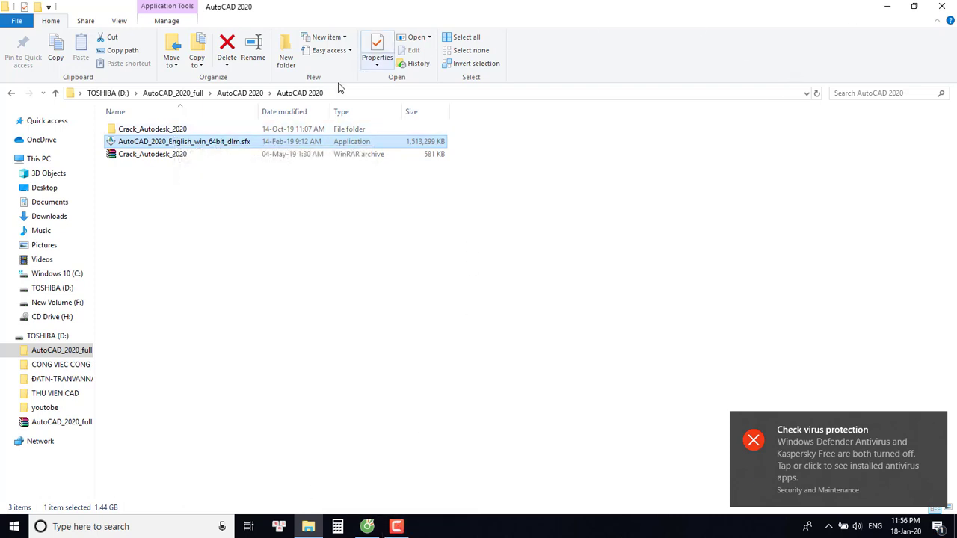
Step: Open the Crack_Autodesk_2020 folder and launch AutoCAD 2020 from its desktop shortcut
{"action": "double_click", "coordinate": [178, 131]}
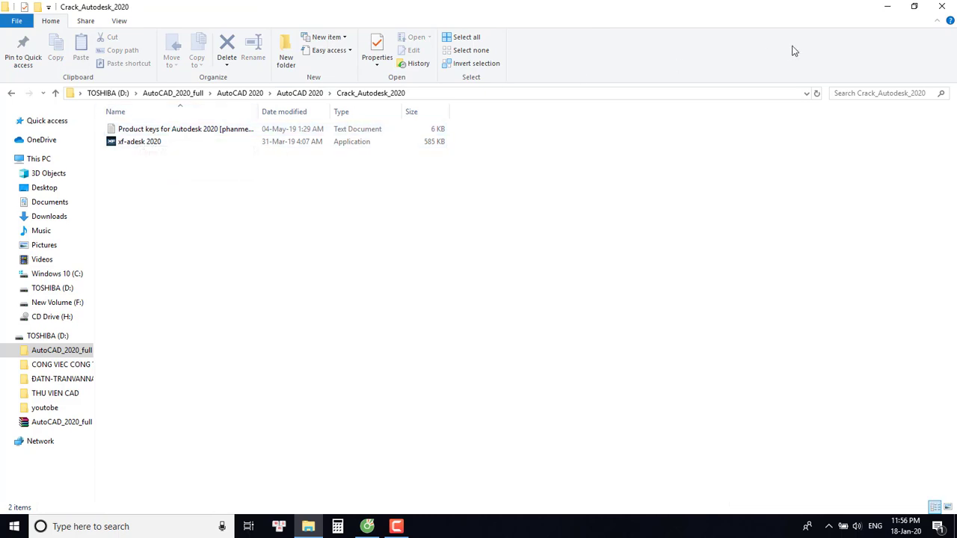
{"action": "left_click", "coordinate": [911, 7]}
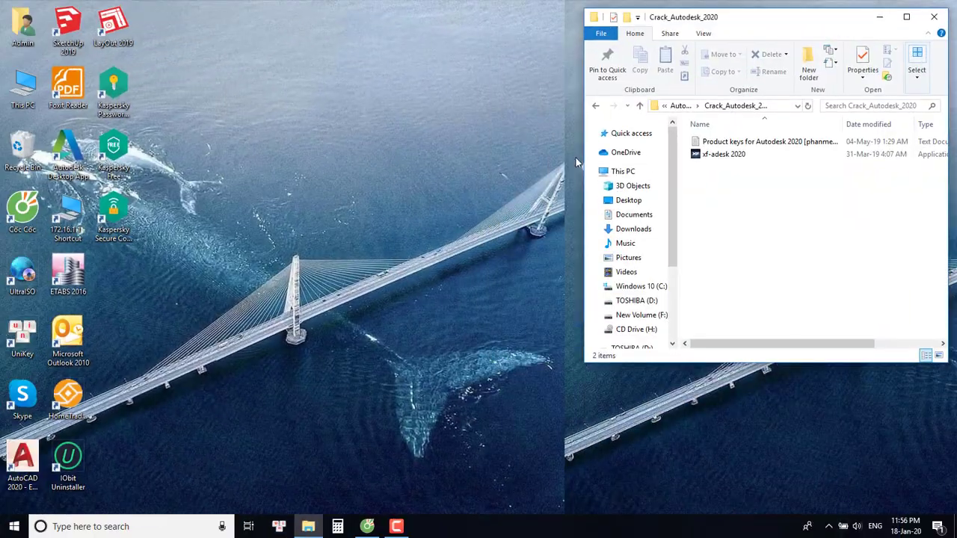
{"action": "right_click", "coordinate": [22, 467]}
{"action": "left_click", "coordinate": [82, 196]}
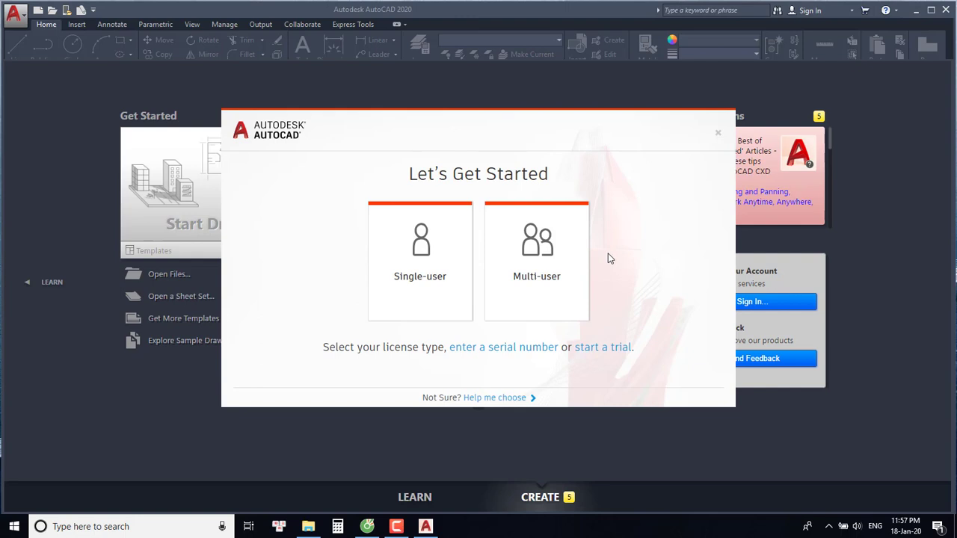
Step: Choose serial-number activation and agree to the Autodesk Privacy Statement
{"action": "left_click", "coordinate": [509, 348]}
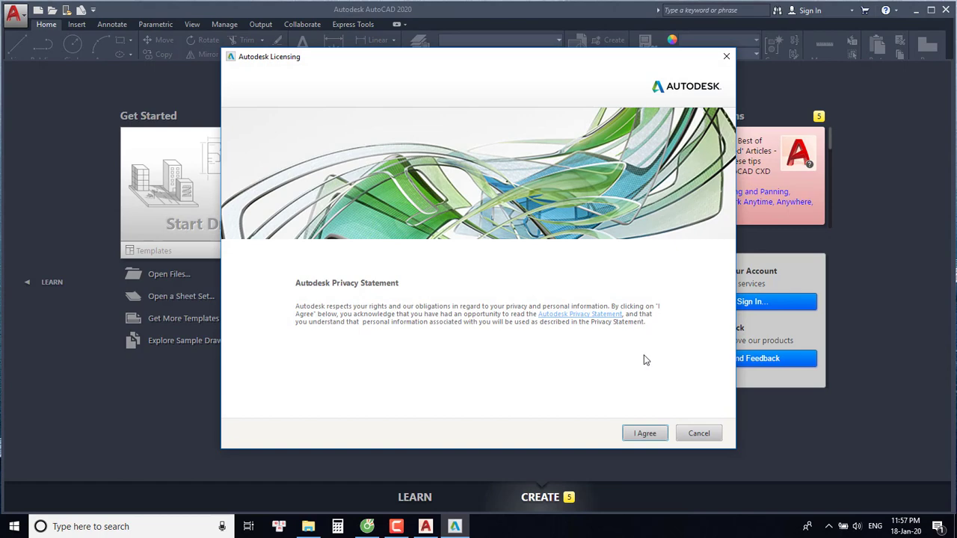
{"action": "left_click", "coordinate": [644, 433]}
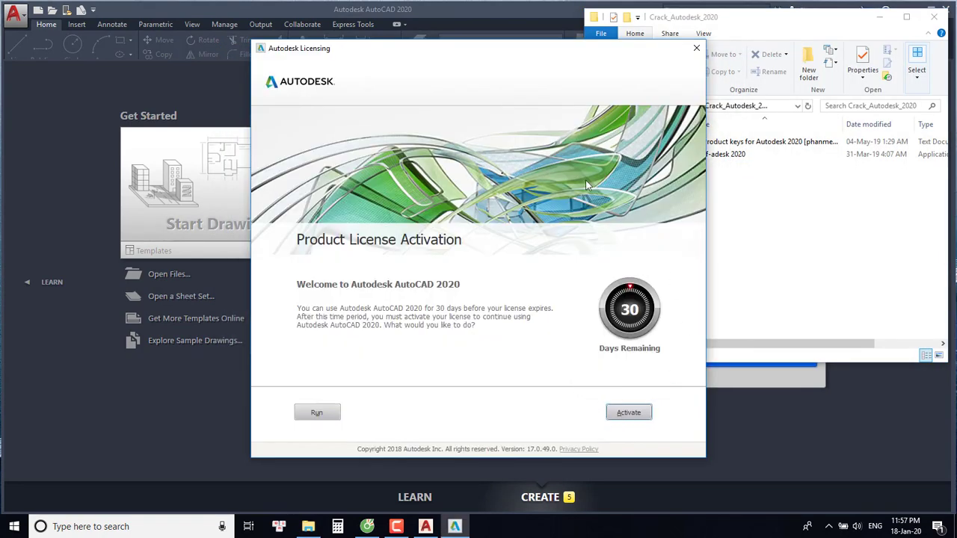
{"action": "left_click", "coordinate": [629, 415]}
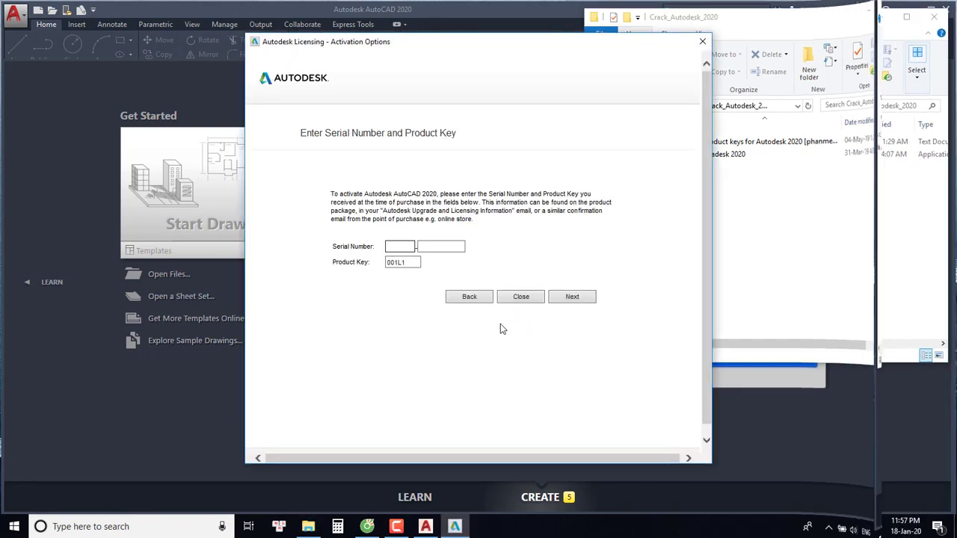
{"action": "type", "text": "69696"}
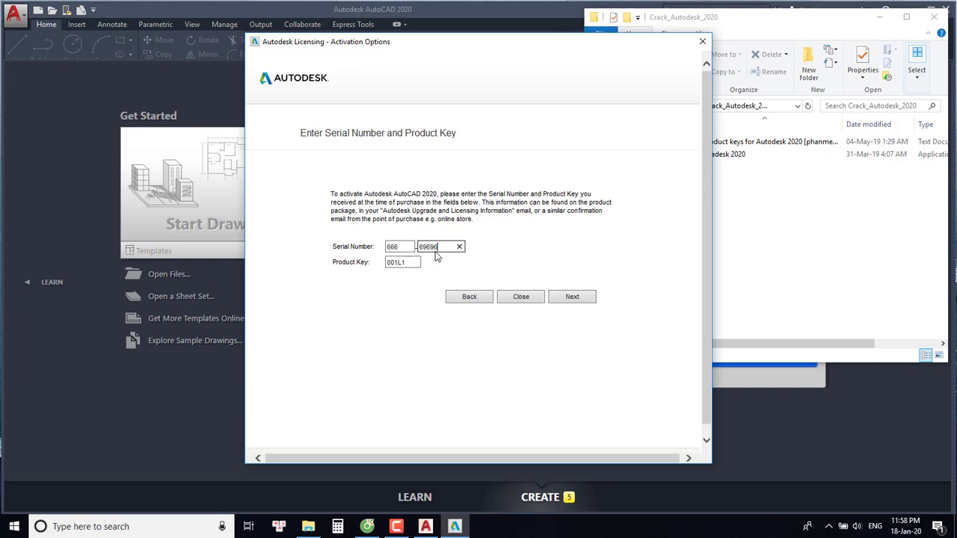
{"action": "type", "text": "969"}
{"action": "left_click", "coordinate": [573, 299]}
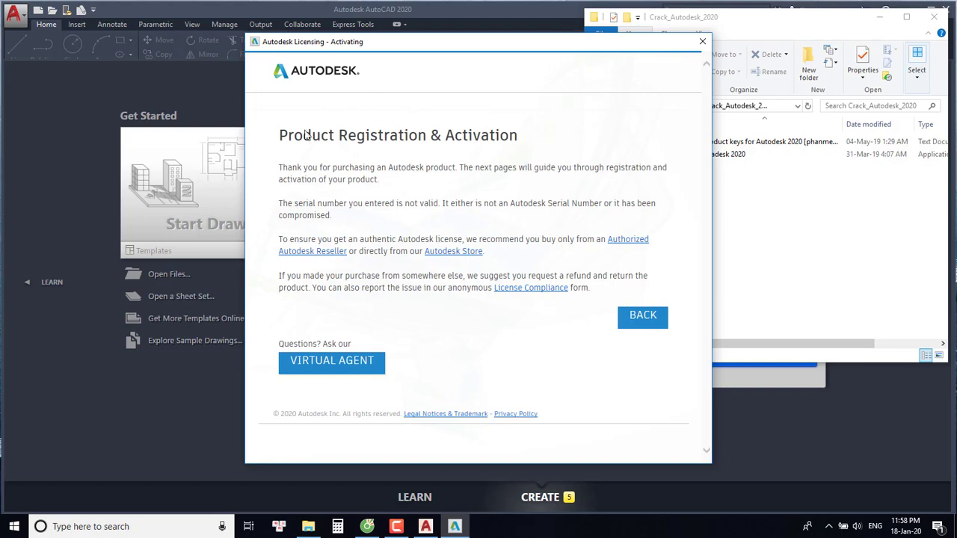
{"action": "left_click", "coordinate": [636, 325]}
{"action": "left_click", "coordinate": [530, 271]}
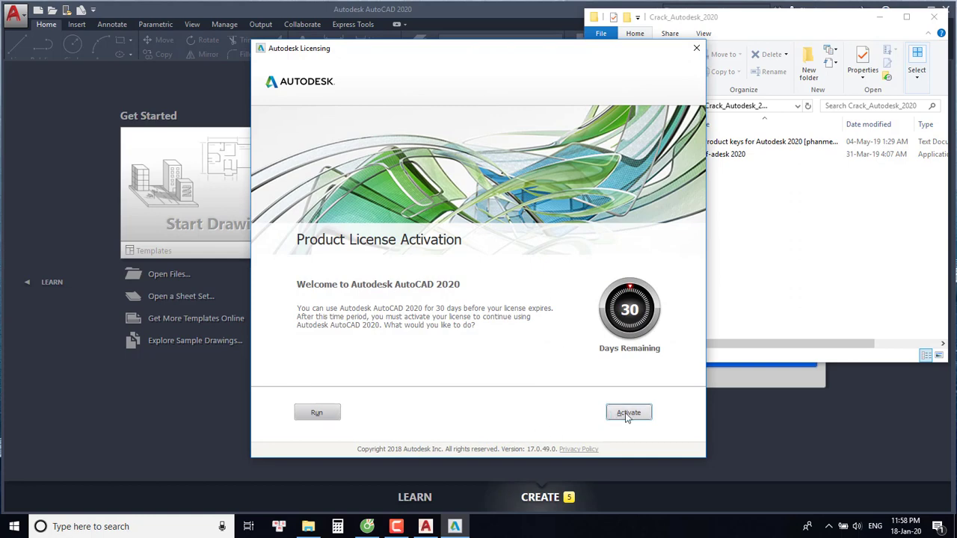
Step: Start activation, enter the serial number, and choose to supply an Autodesk activation code
{"action": "left_click", "coordinate": [627, 415]}
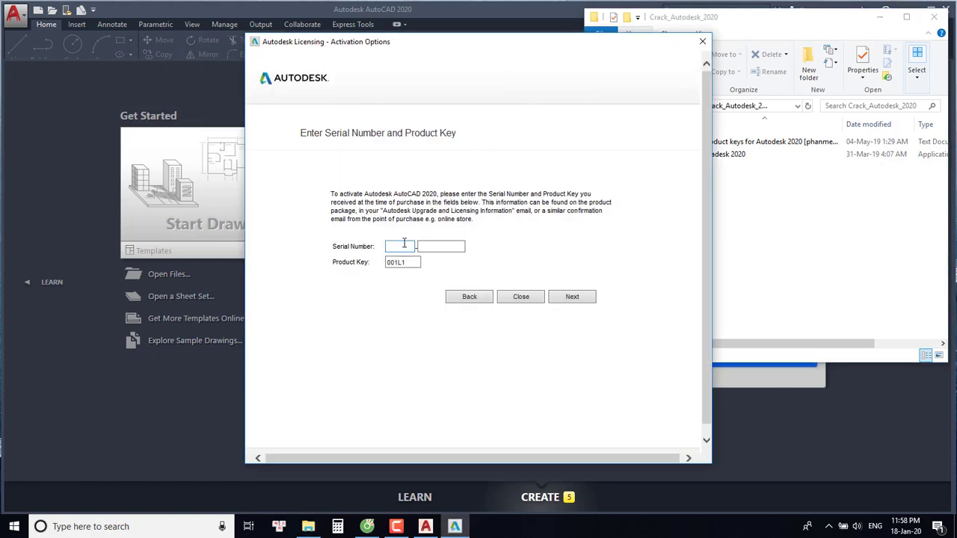
{"action": "type", "text": "696969"}
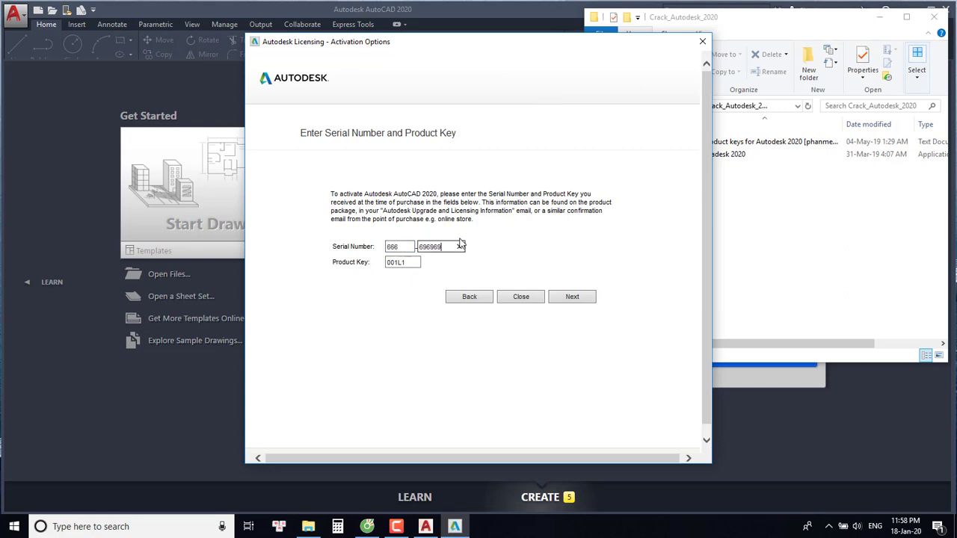
{"action": "type", "text": "69"}
{"action": "left_click", "coordinate": [573, 297]}
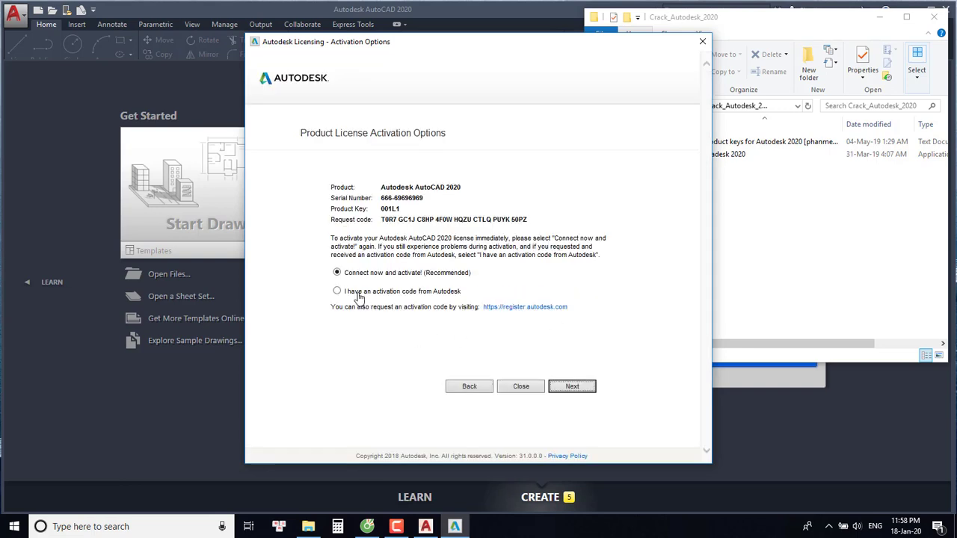
{"action": "left_click", "coordinate": [336, 291]}
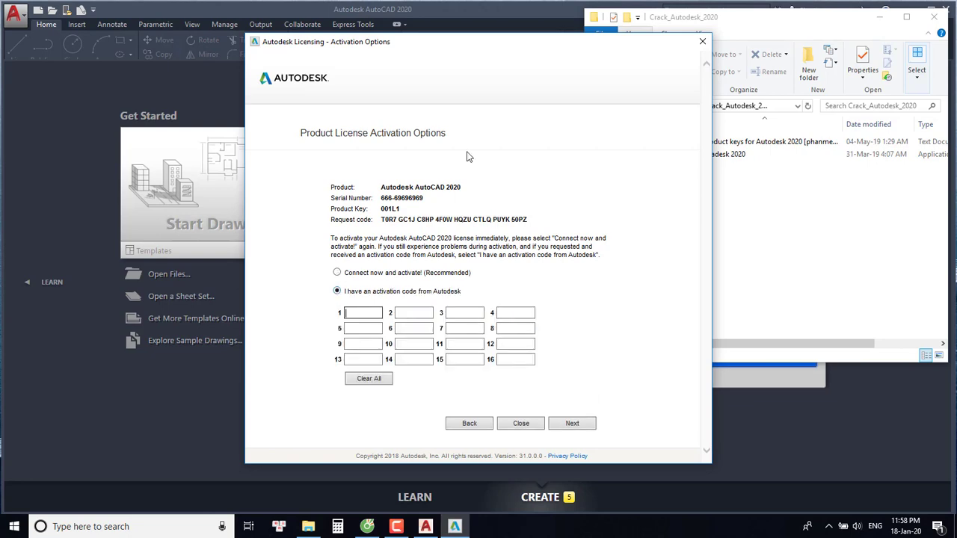
{"action": "left_click_drag", "start_coordinate": [452, 45], "coordinate": [221, 33]}
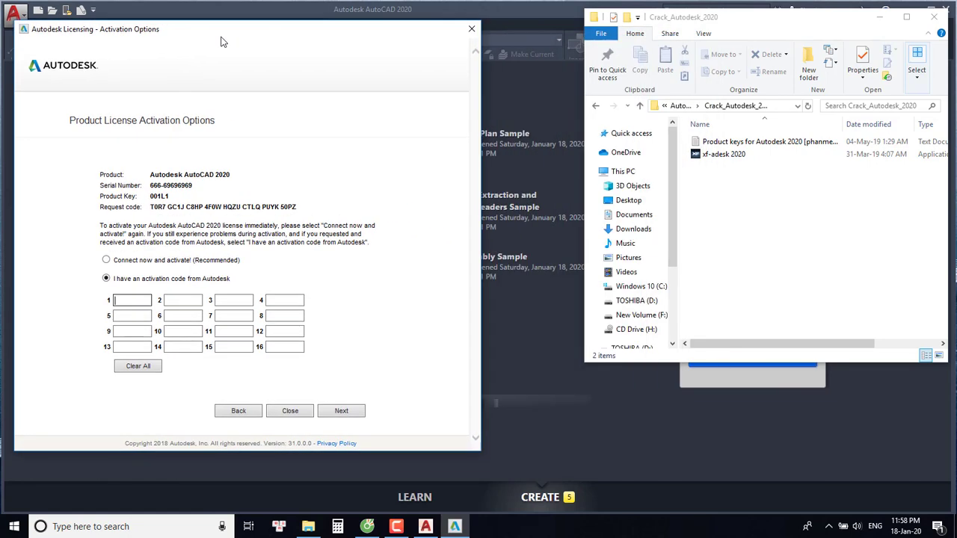
Step: Run xf-adesk 2020 as administrator and apply its patch
{"action": "right_click", "coordinate": [734, 154]}
{"action": "left_click", "coordinate": [788, 192]}
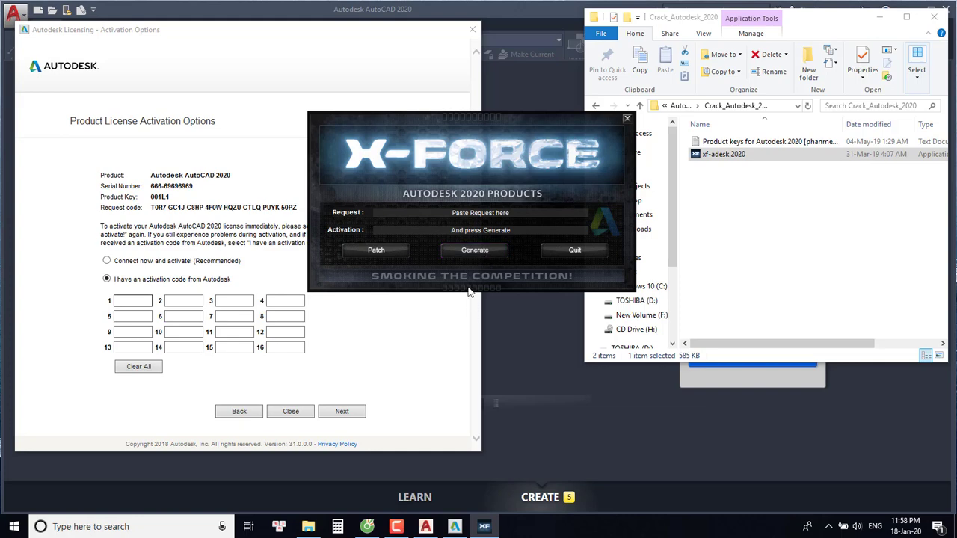
{"action": "left_click", "coordinate": [388, 252]}
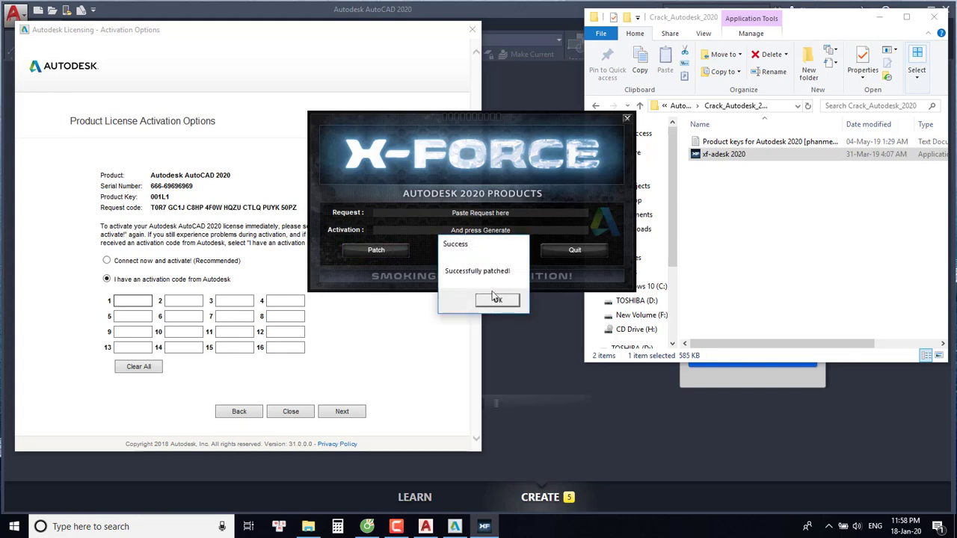
{"action": "left_click", "coordinate": [494, 299]}
Step: Generate an activation code in the keygen and select its request field text
{"action": "left_click", "coordinate": [479, 251]}
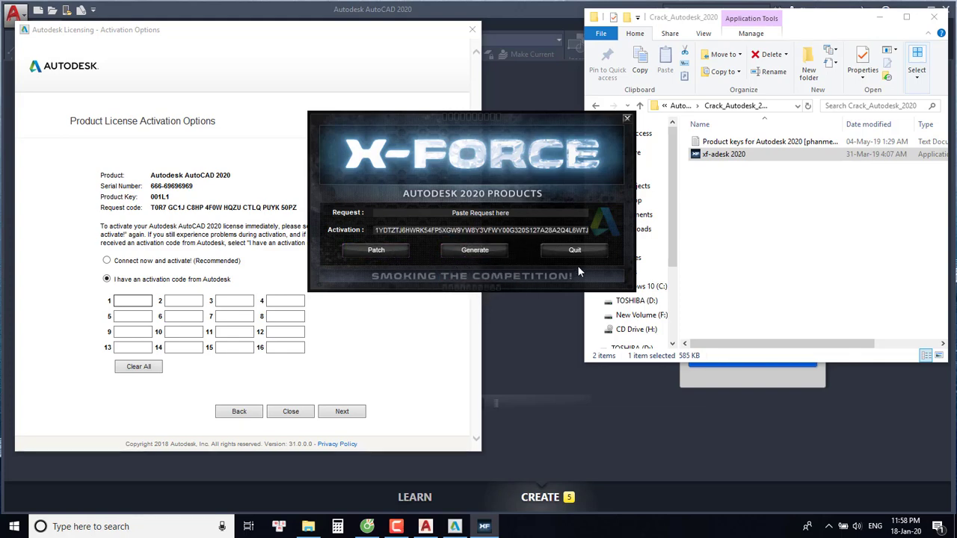
{"action": "double_click", "coordinate": [478, 230]}
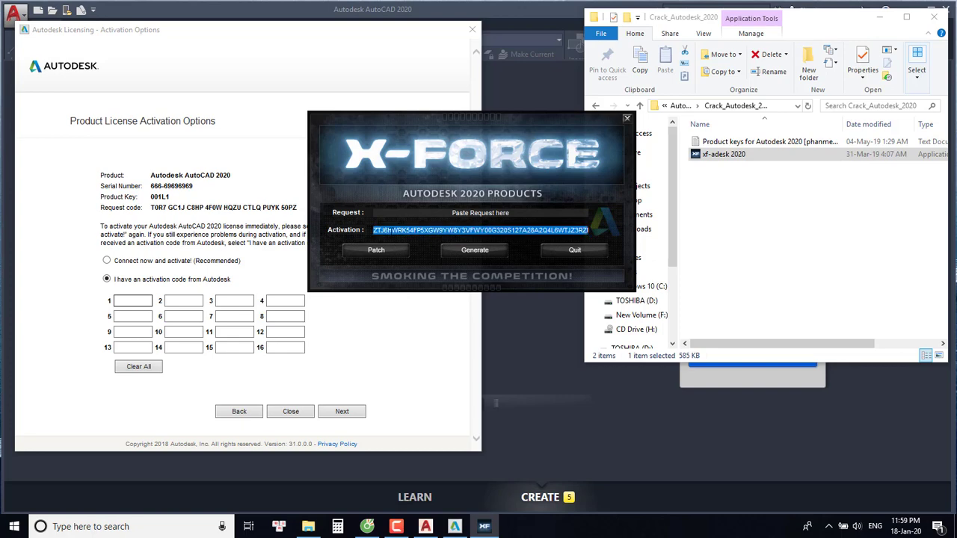
{"action": "left_click", "coordinate": [452, 212]}
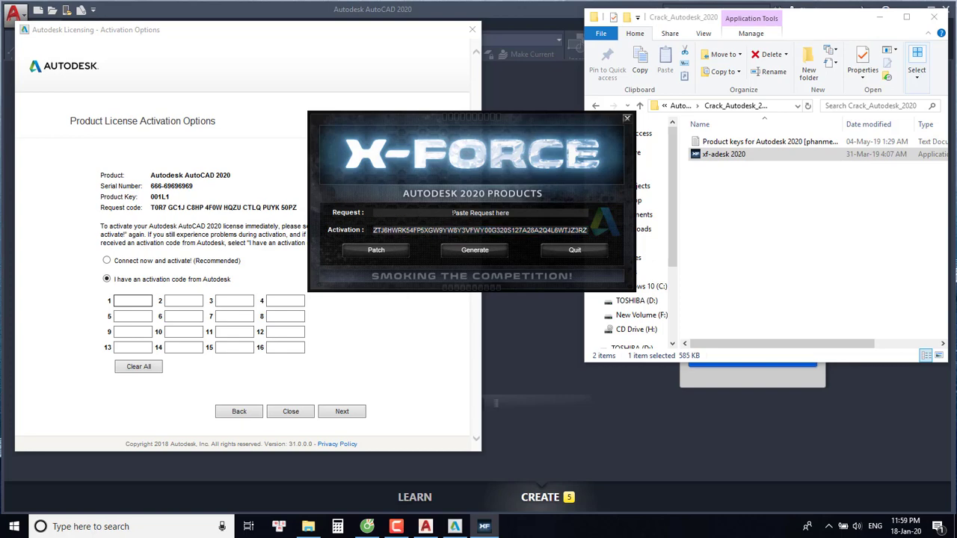
{"action": "left_click_drag", "start_coordinate": [451, 212], "coordinate": [583, 225]}
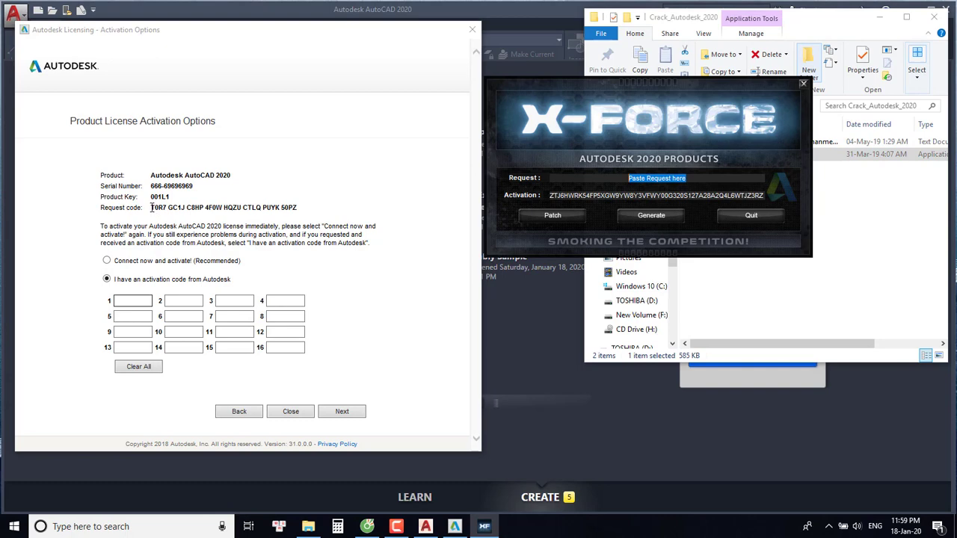
Step: Copy the request code into the keygen's Request field and generate an activation code
{"action": "left_click_drag", "start_coordinate": [151, 207], "coordinate": [318, 210]}
{"action": "key", "text": "ctrl+c"}
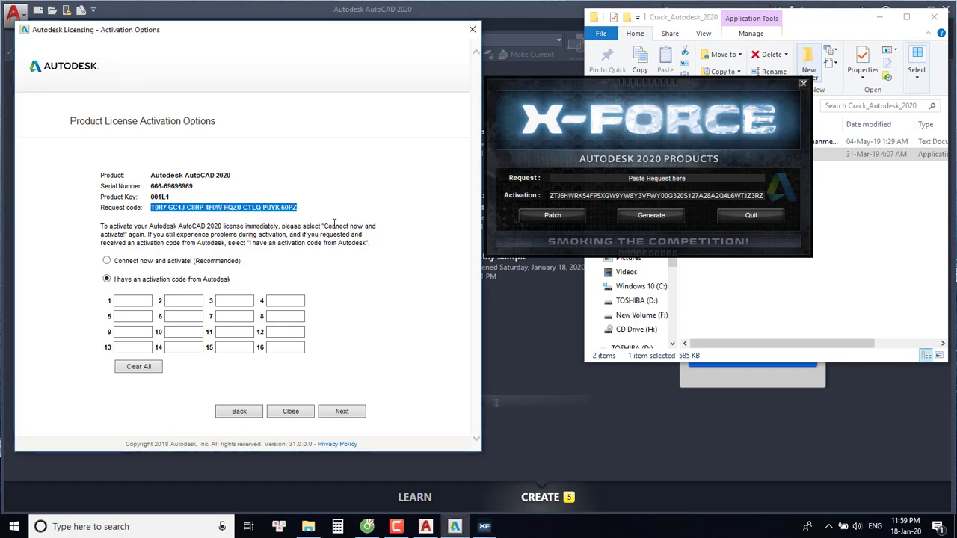
{"action": "left_click", "coordinate": [649, 179]}
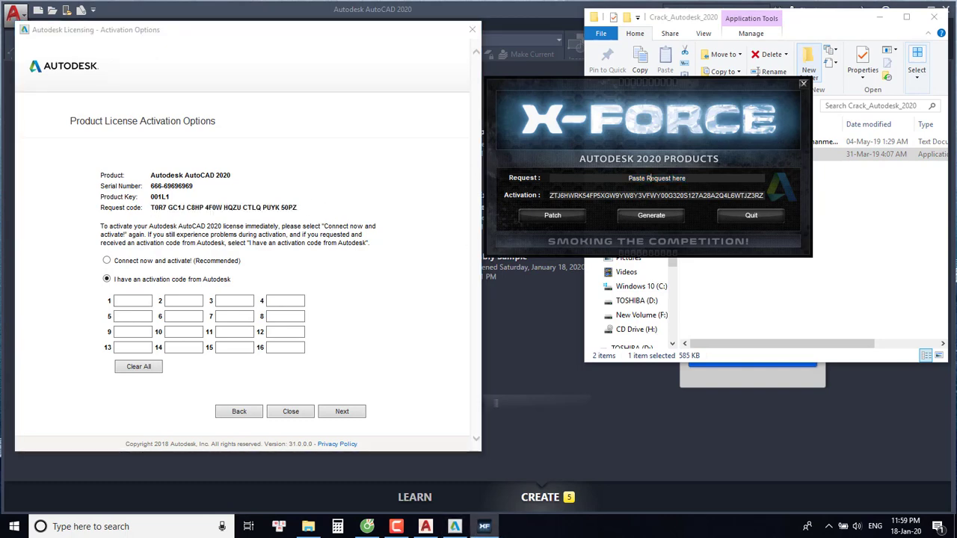
{"action": "left_click_drag", "start_coordinate": [628, 179], "coordinate": [731, 194]}
{"action": "key", "text": "ctrl+v"}
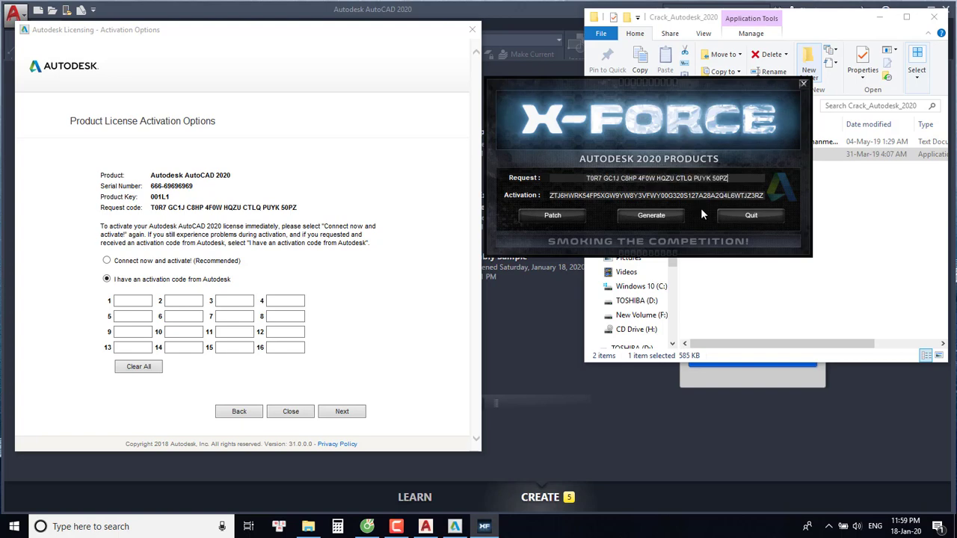
{"action": "left_click", "coordinate": [650, 217]}
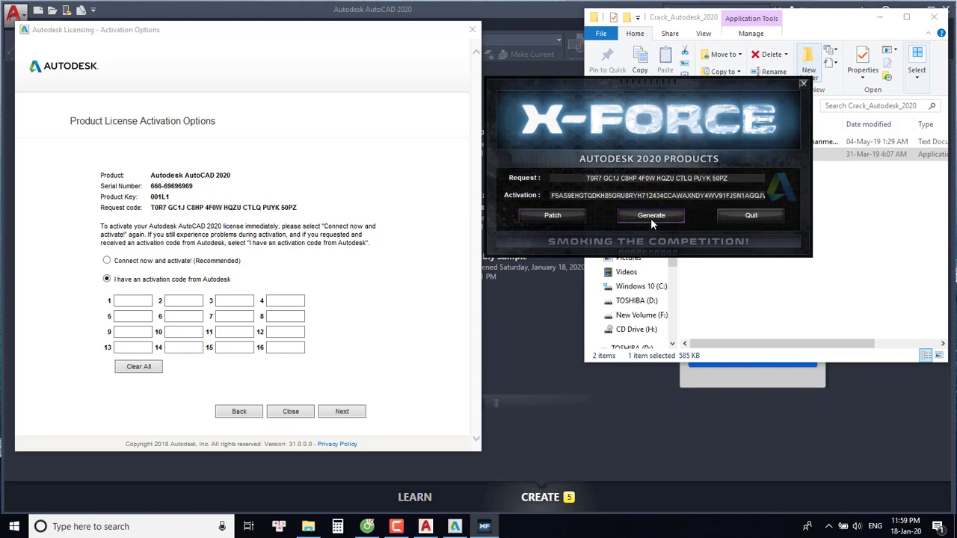
Step: Paste the generated activation code into the Autodesk code boxes and submit it
{"action": "left_click", "coordinate": [552, 216]}
{"action": "left_click", "coordinate": [512, 300]}
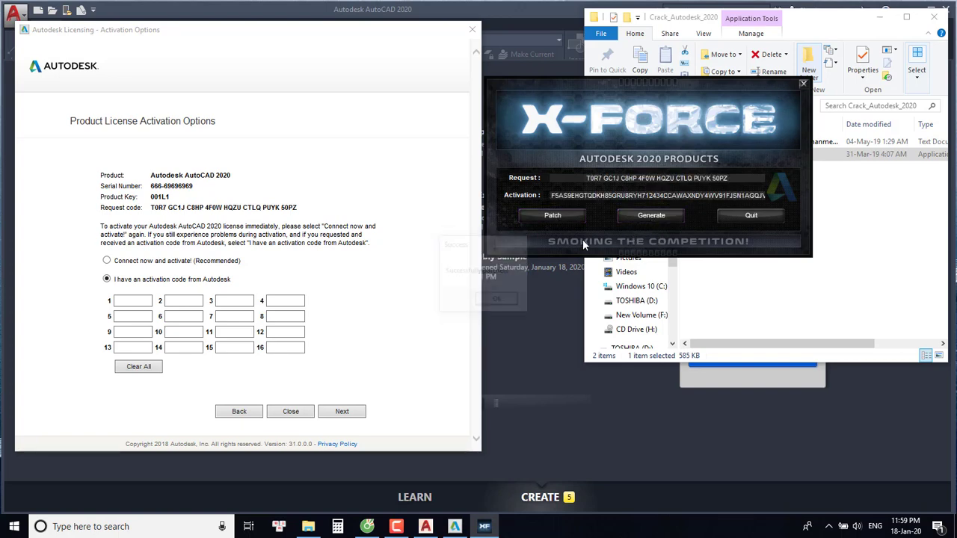
{"action": "left_click_drag", "start_coordinate": [596, 195], "coordinate": [764, 195]}
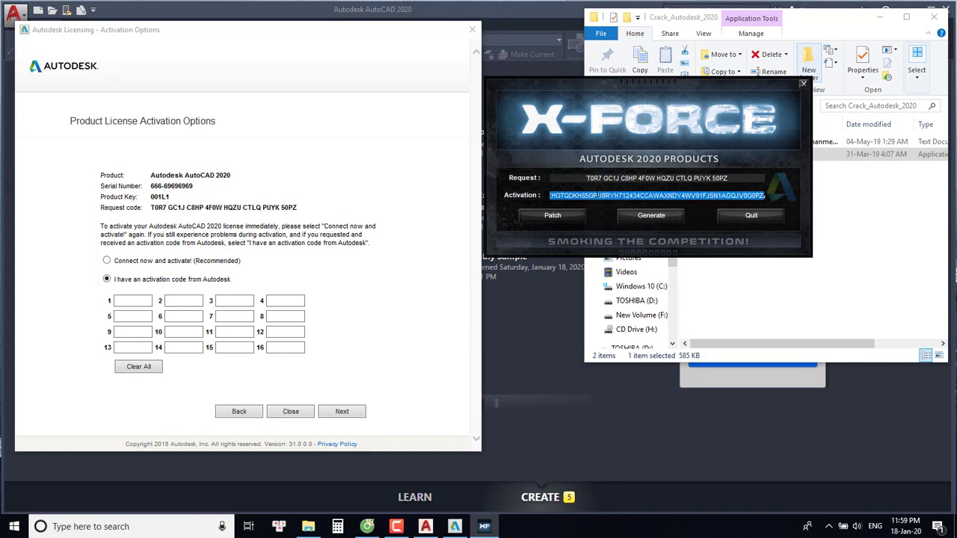
{"action": "left_click", "coordinate": [135, 301]}
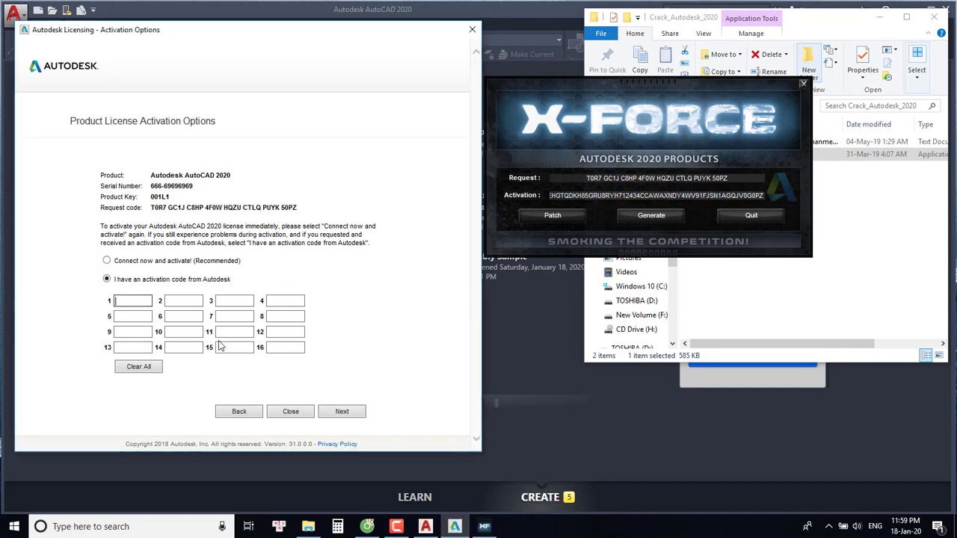
{"action": "key", "text": "ctrl+v"}
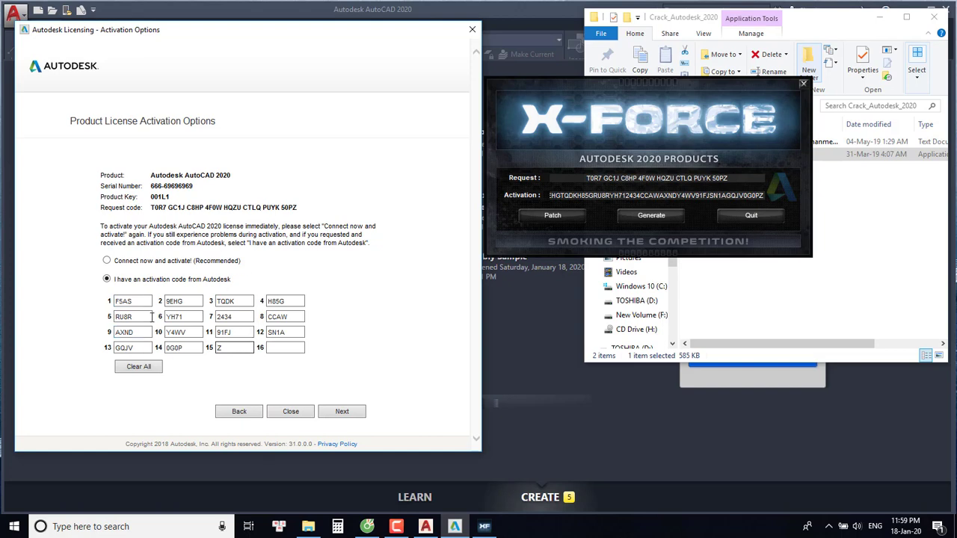
{"action": "left_click", "coordinate": [356, 413]}
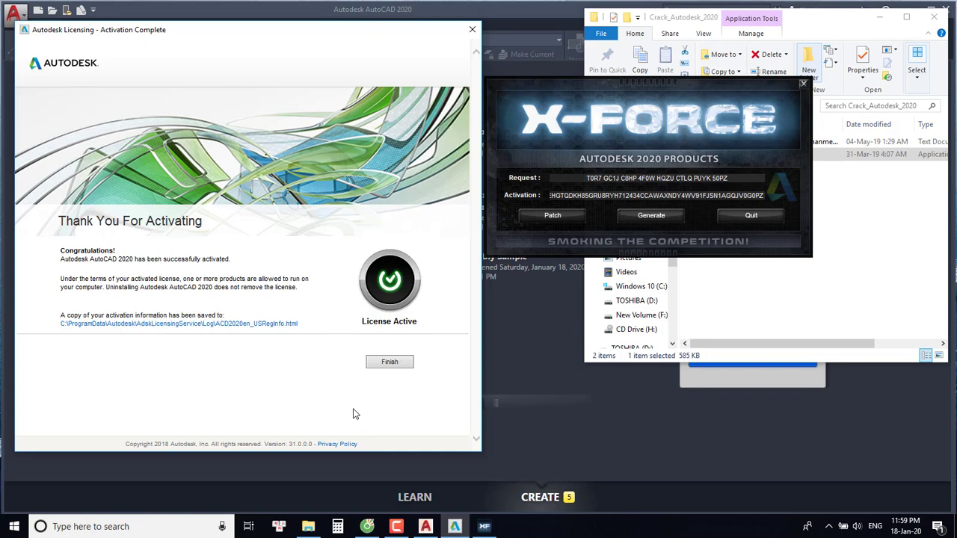
Step: Close the activation-complete window, the X-Force keygen, AutoCAD and the file browser
{"action": "left_click", "coordinate": [387, 366]}
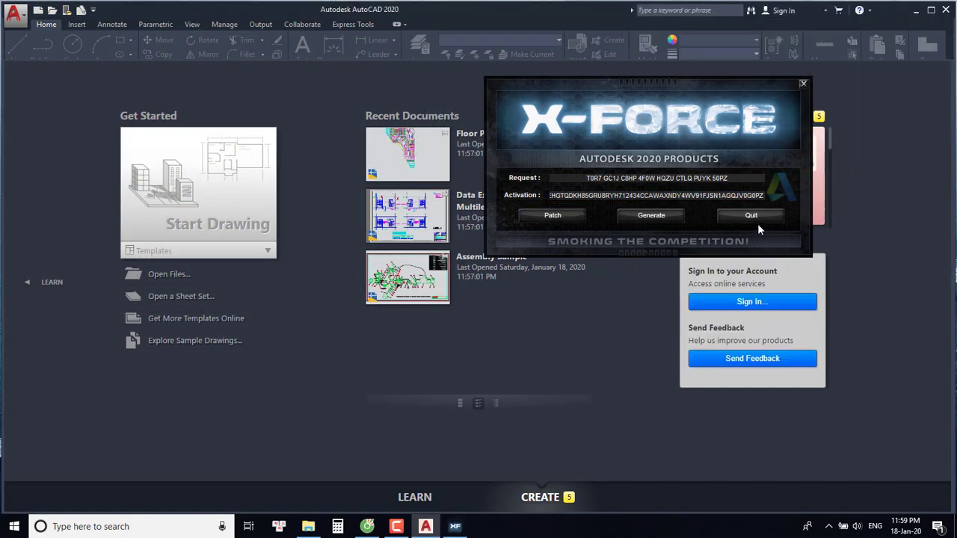
{"action": "left_click", "coordinate": [753, 216]}
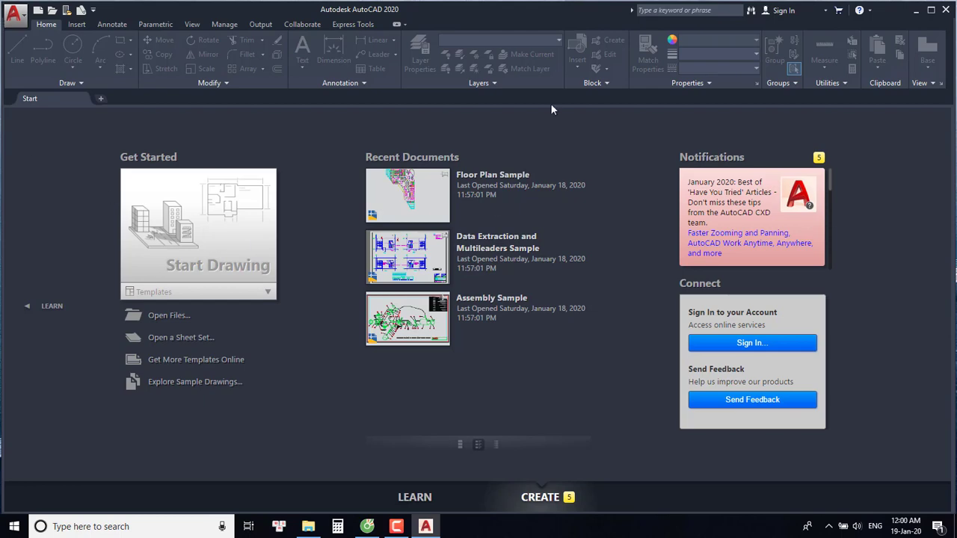
{"action": "left_click", "coordinate": [946, 11]}
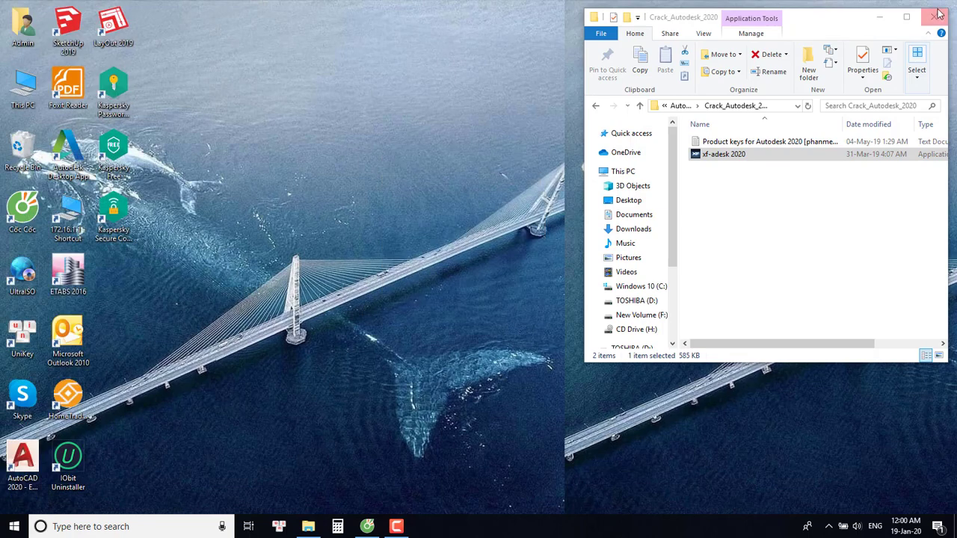
{"action": "left_click", "coordinate": [939, 13]}
Step: Relaunch AutoCAD 2020 from its desktop shortcut's right-click Open option
{"action": "right_click", "coordinate": [310, 125]}
{"action": "right_click", "coordinate": [18, 466]}
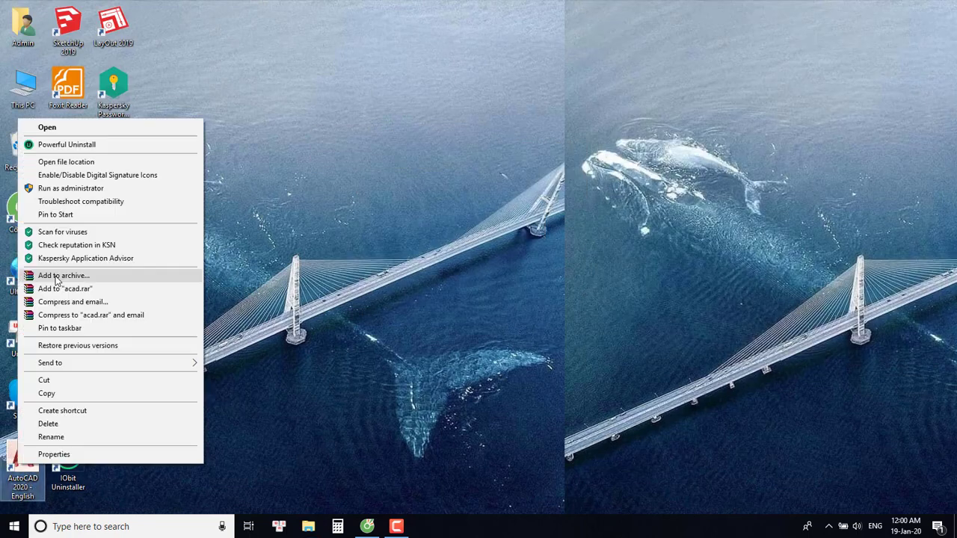
{"action": "left_click", "coordinate": [64, 132]}
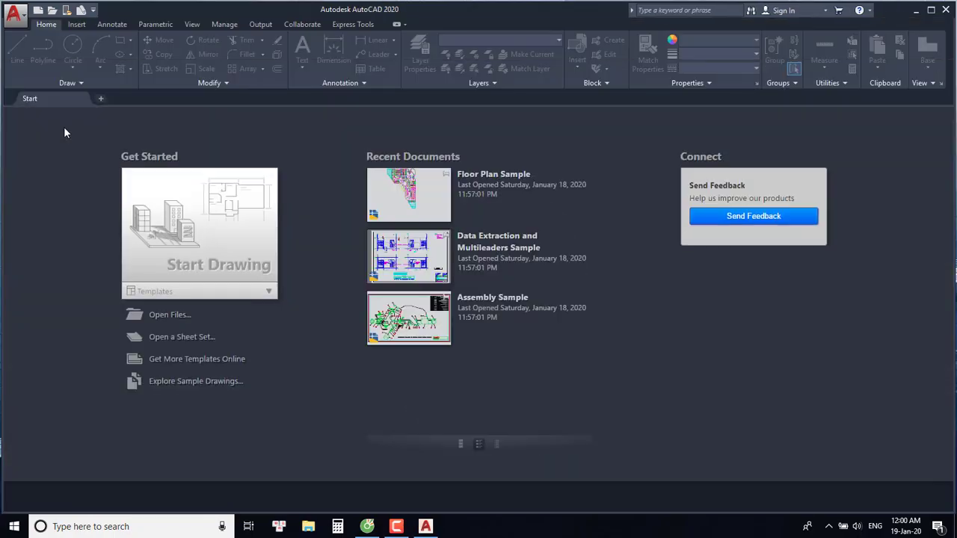
Step: Open BAN VE DO AN EM DUY.dwg from the TOSHIBA (D:) project folder, accepting the student-version warning
{"action": "left_click", "coordinate": [186, 316]}
{"action": "left_click", "coordinate": [322, 232]}
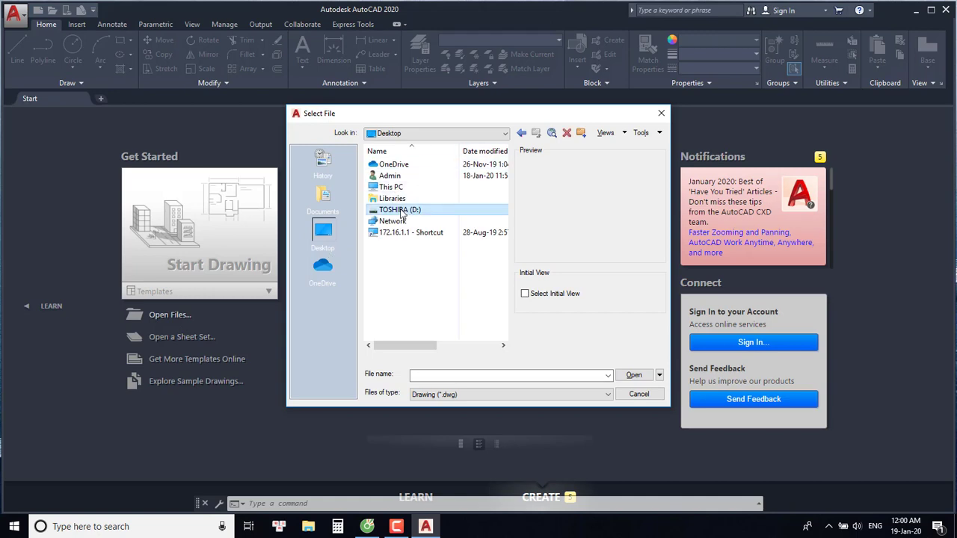
{"action": "double_click", "coordinate": [404, 187]}
{"action": "double_click", "coordinate": [396, 209]}
{"action": "left_click", "coordinate": [414, 168]}
{"action": "double_click", "coordinate": [415, 168]}
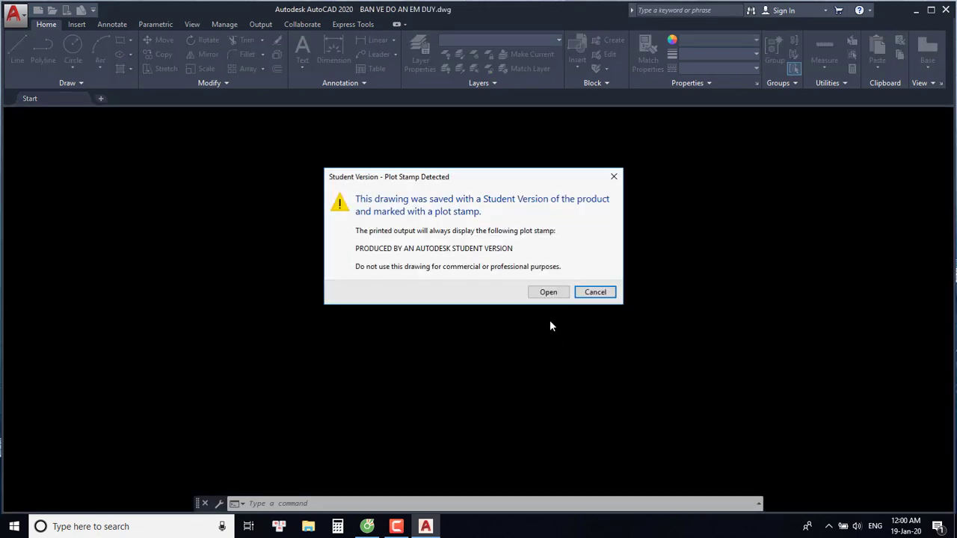
{"action": "left_click", "coordinate": [548, 292]}
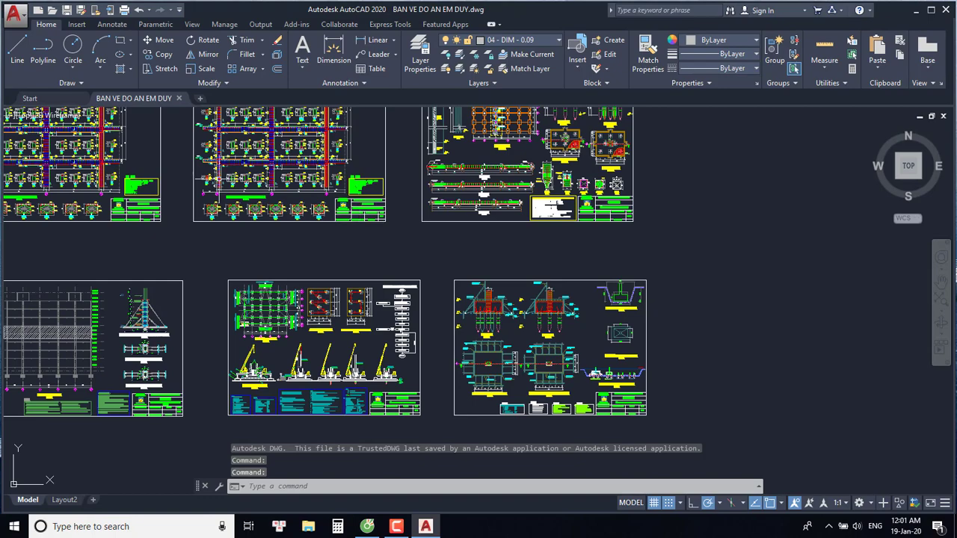
Step: Zoom and pan across the sheet layout to get oriented
{"action": "scroll", "coordinate": [419, 249], "scroll_direction": "down", "scroll_amount": 4}
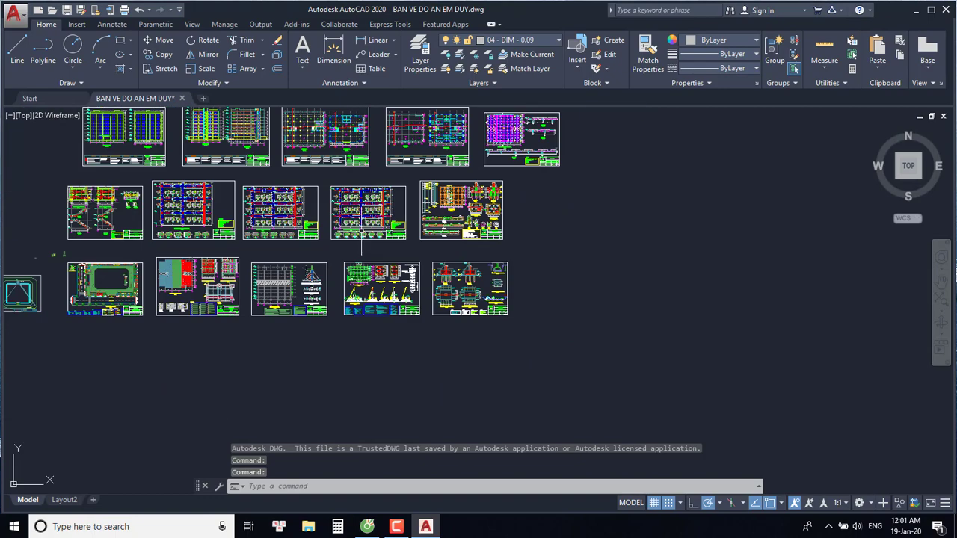
{"action": "scroll", "coordinate": [170, 159], "scroll_direction": "up", "scroll_amount": 2}
{"action": "middle_click_drag", "start_coordinate": [224, 182], "coordinate": [285, 232]}
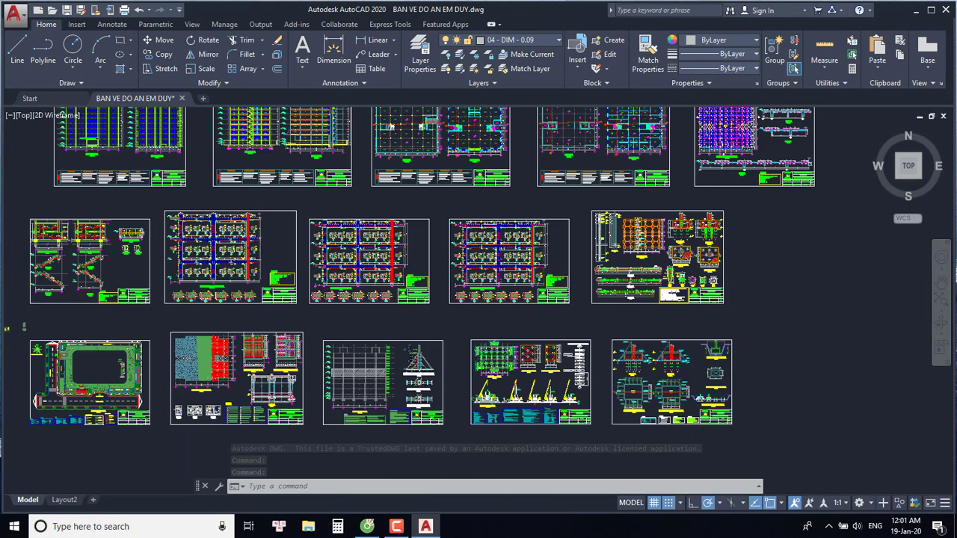
{"action": "scroll", "coordinate": [286, 233], "scroll_direction": "down", "scroll_amount": 2}
{"action": "scroll", "coordinate": [211, 198], "scroll_direction": "up", "scroll_amount": 2}
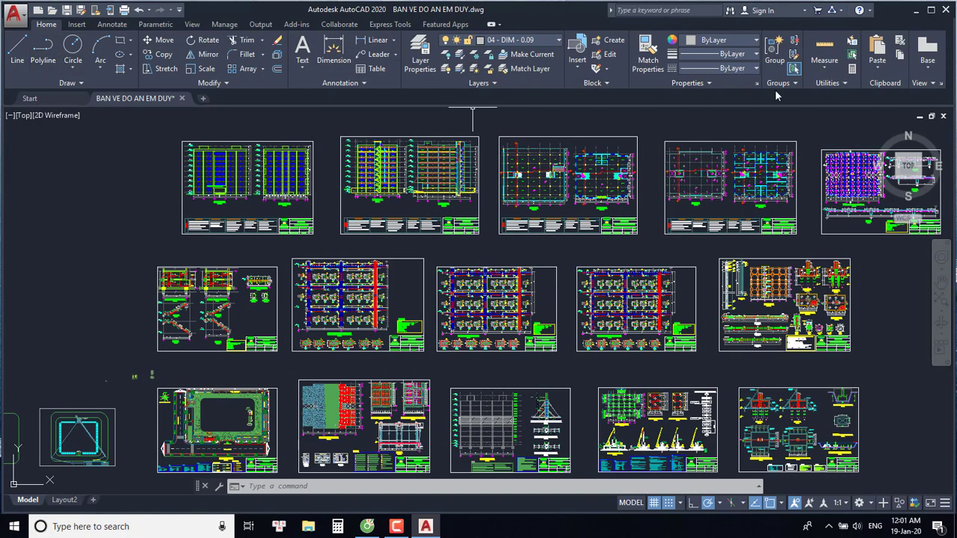
Step: Zoom in on the section and beam-detail sheets, then back out to an overview of all sheets
{"action": "scroll", "coordinate": [519, 146], "scroll_direction": "up", "scroll_amount": 3}
{"action": "scroll", "coordinate": [519, 172], "scroll_direction": "up", "scroll_amount": 3}
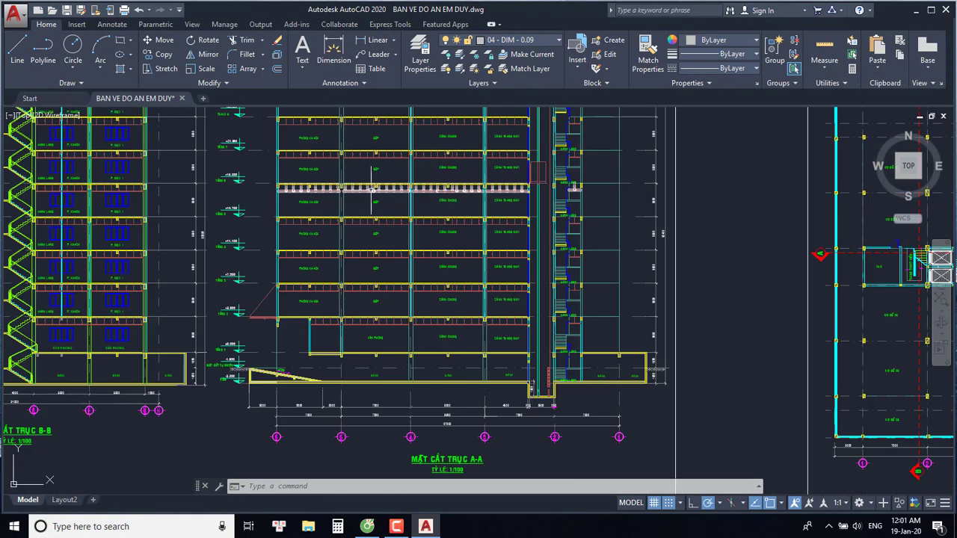
{"action": "scroll", "coordinate": [352, 206], "scroll_direction": "up", "scroll_amount": 2}
{"action": "scroll", "coordinate": [380, 150], "scroll_direction": "down", "scroll_amount": 5}
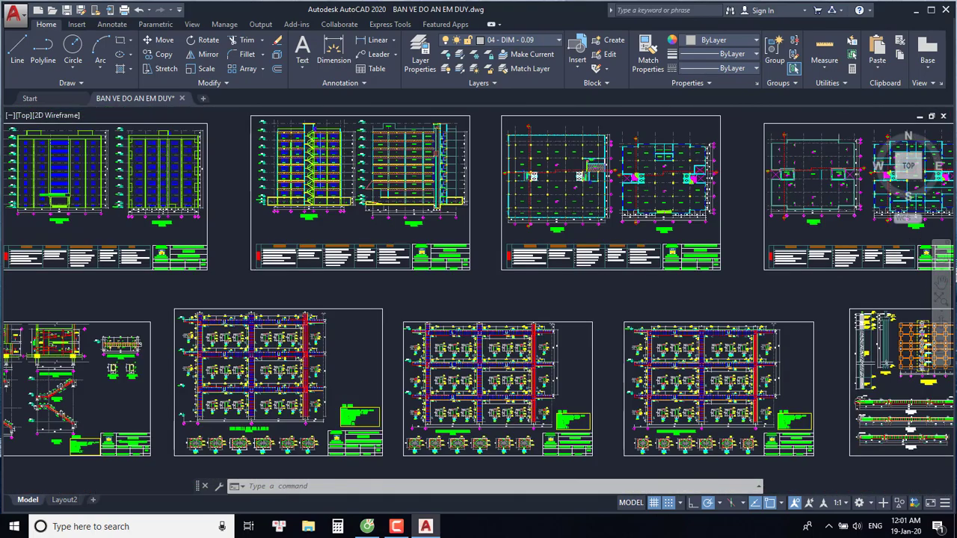
{"action": "scroll", "coordinate": [448, 247], "scroll_direction": "down", "scroll_amount": 2}
{"action": "scroll", "coordinate": [481, 257], "scroll_direction": "up", "scroll_amount": 5}
{"action": "scroll", "coordinate": [433, 271], "scroll_direction": "up", "scroll_amount": 2}
{"action": "scroll", "coordinate": [471, 288], "scroll_direction": "down", "scroll_amount": 5}
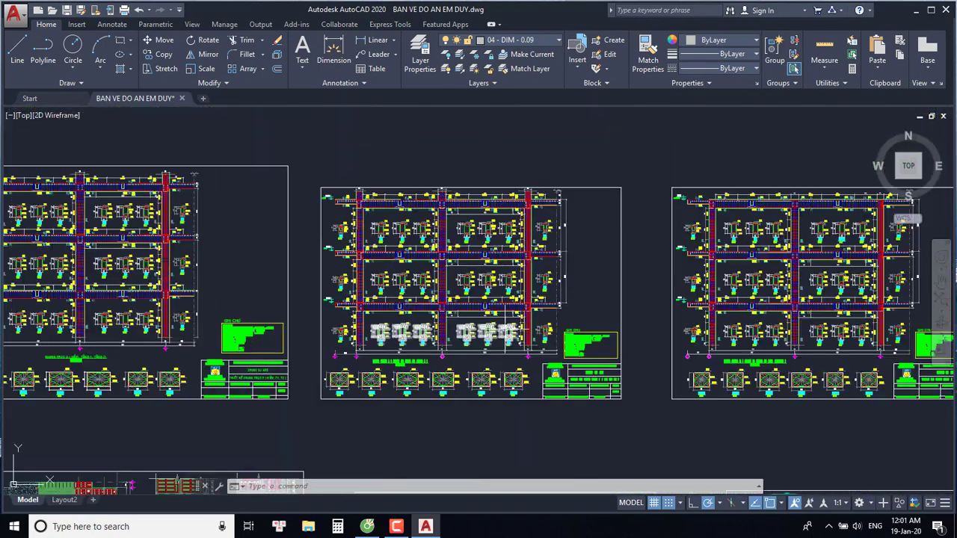
{"action": "scroll", "coordinate": [457, 257], "scroll_direction": "up", "scroll_amount": 2}
{"action": "scroll", "coordinate": [462, 249], "scroll_direction": "down", "scroll_amount": 2}
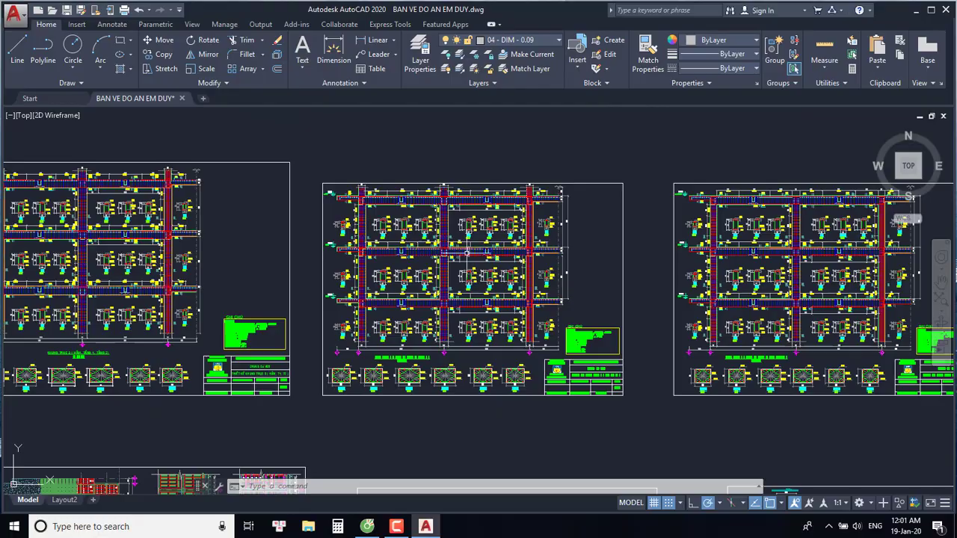
{"action": "scroll", "coordinate": [467, 251], "scroll_direction": "down", "scroll_amount": 2}
{"action": "scroll", "coordinate": [497, 238], "scroll_direction": "down", "scroll_amount": 1}
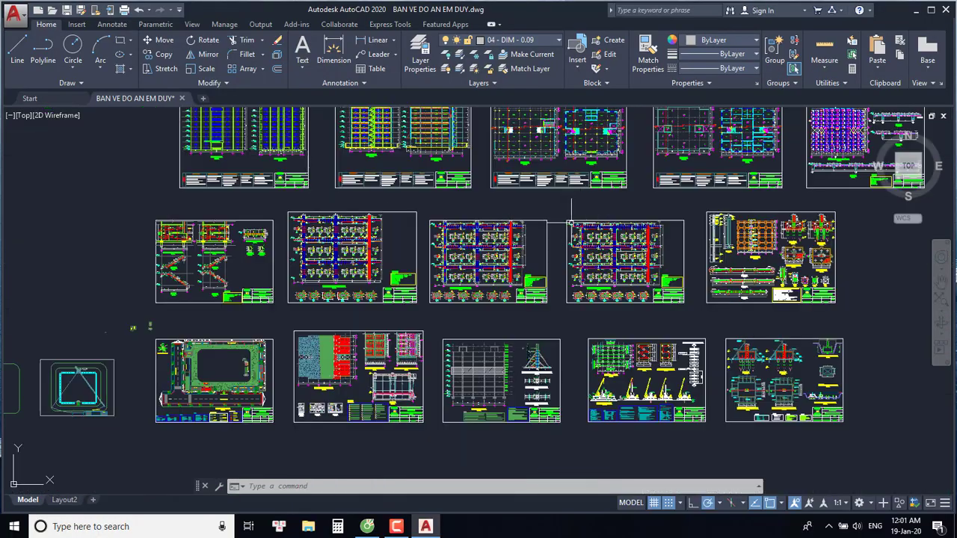
{"action": "middle_click_drag", "start_coordinate": [571, 222], "coordinate": [583, 243]}
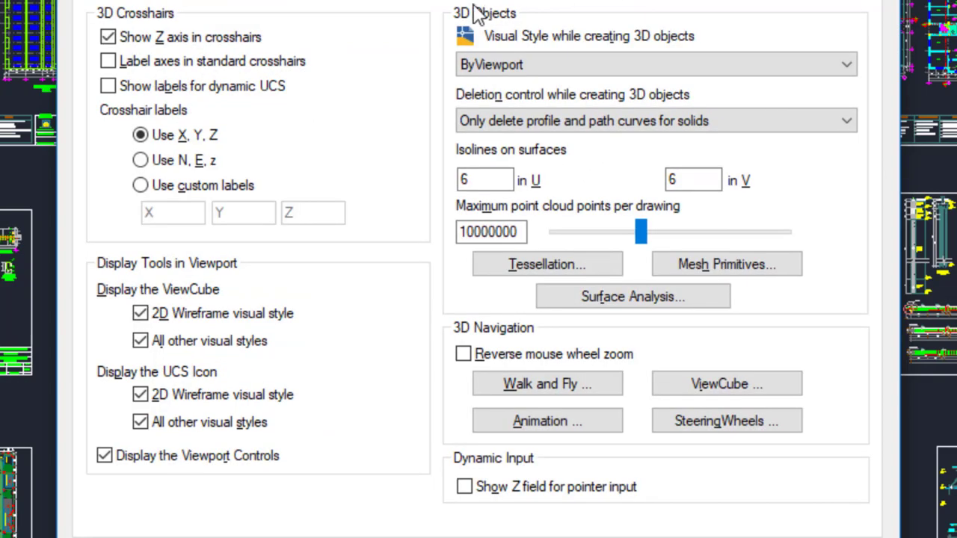
Step: Set the crosshair size to 100 and review the other Options tabs
{"action": "left_click_drag", "start_coordinate": [587, 333], "coordinate": [795, 334]}
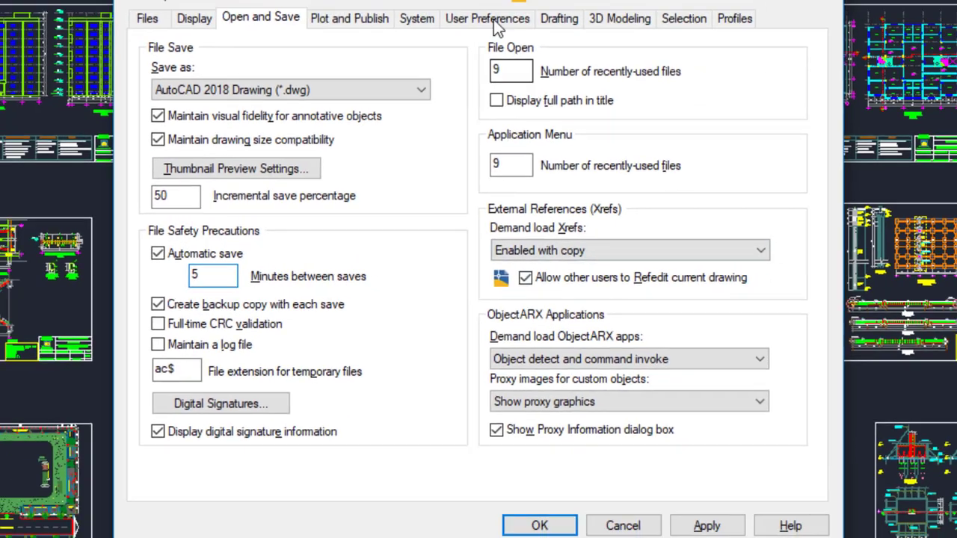
{"action": "left_click", "coordinate": [483, 124]}
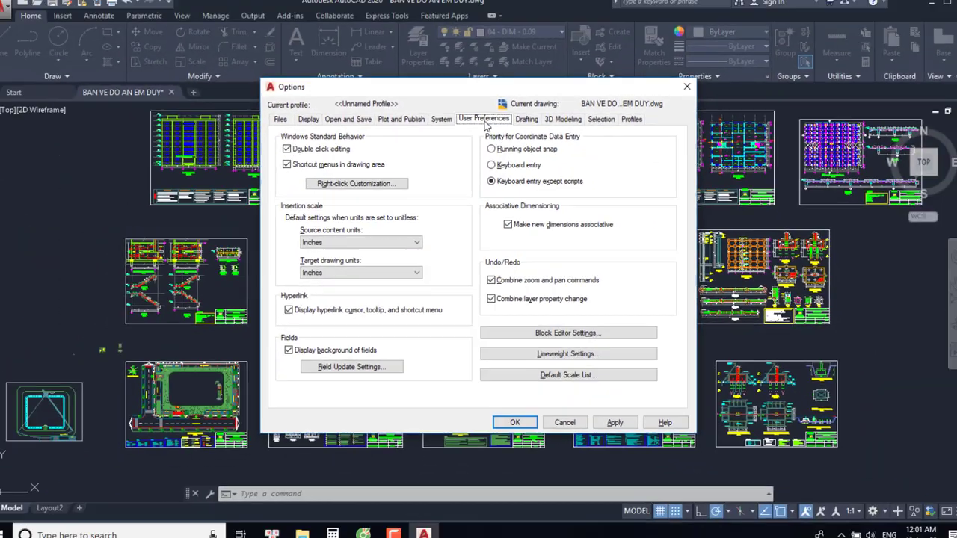
{"action": "left_click", "coordinate": [525, 124]}
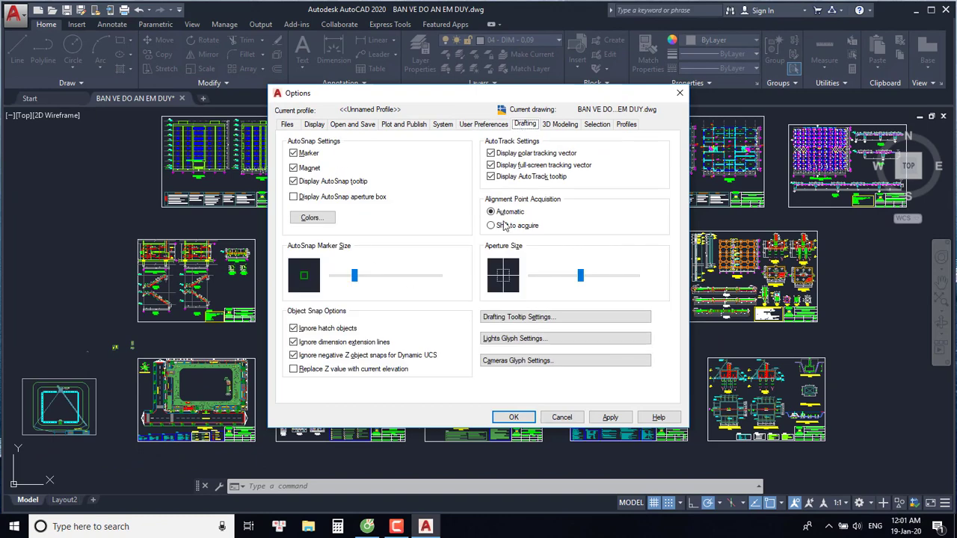
{"action": "left_click", "coordinate": [557, 125]}
{"action": "left_click", "coordinate": [404, 124]}
{"action": "left_click", "coordinate": [314, 124]}
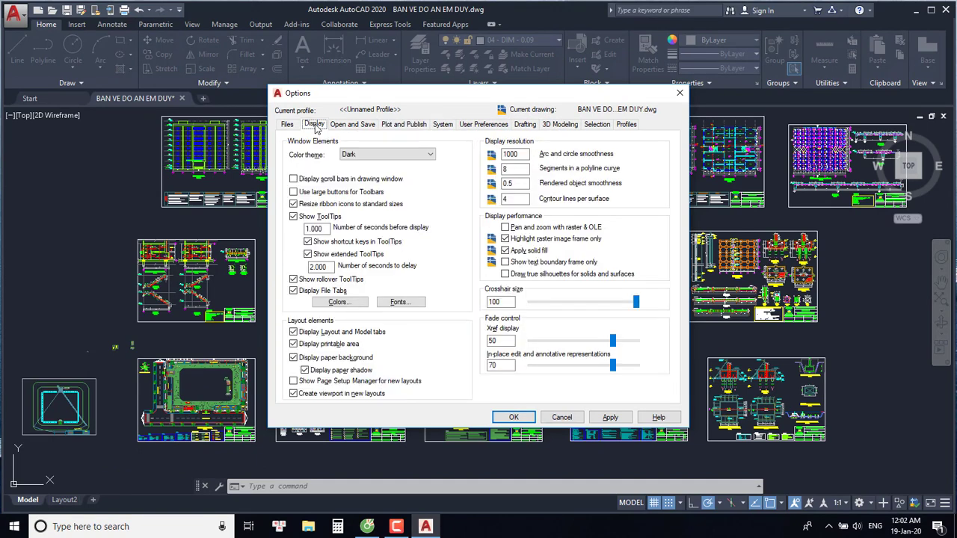
{"action": "left_click", "coordinate": [525, 124]}
{"action": "left_click", "coordinate": [560, 124]}
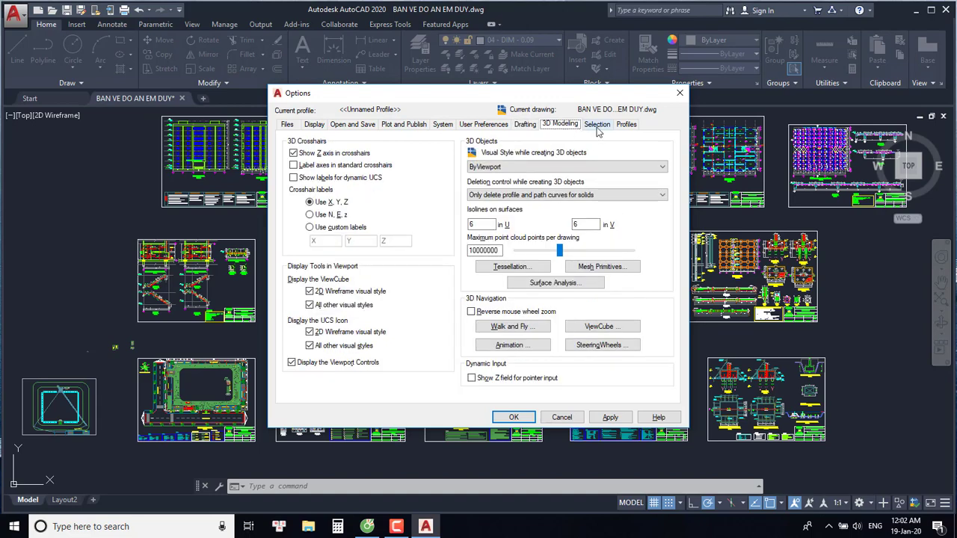
{"action": "left_click", "coordinate": [596, 124]}
Step: Apply and confirm the Options changes, then quit AutoCAD, answering the save prompt
{"action": "left_click", "coordinate": [610, 417]}
{"action": "left_click", "coordinate": [513, 417]}
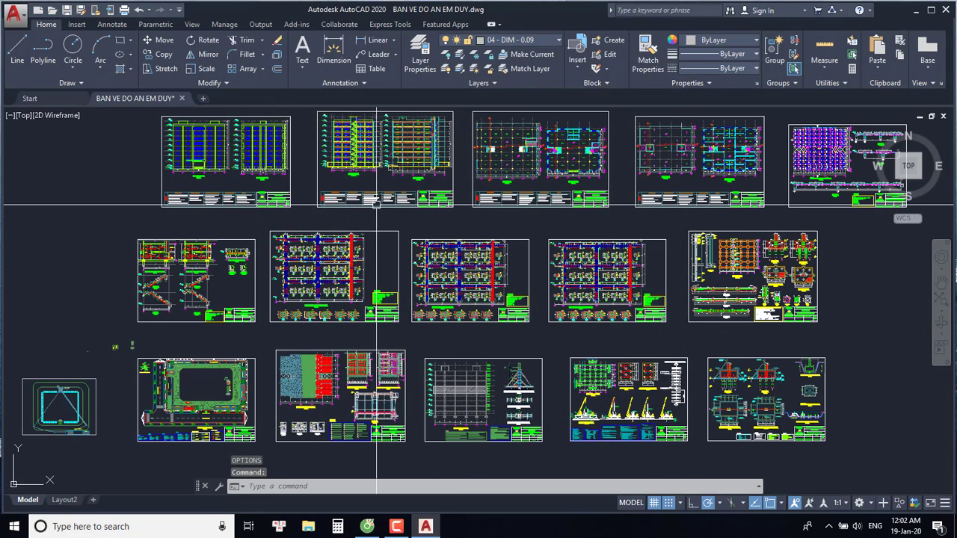
{"action": "key", "text": "ctrl+q"}
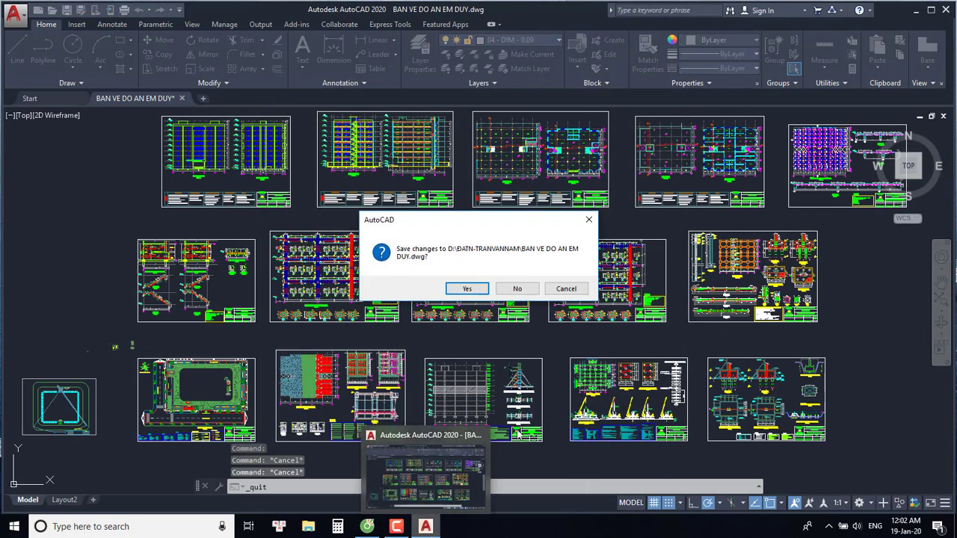
{"action": "left_click", "coordinate": [518, 292]}
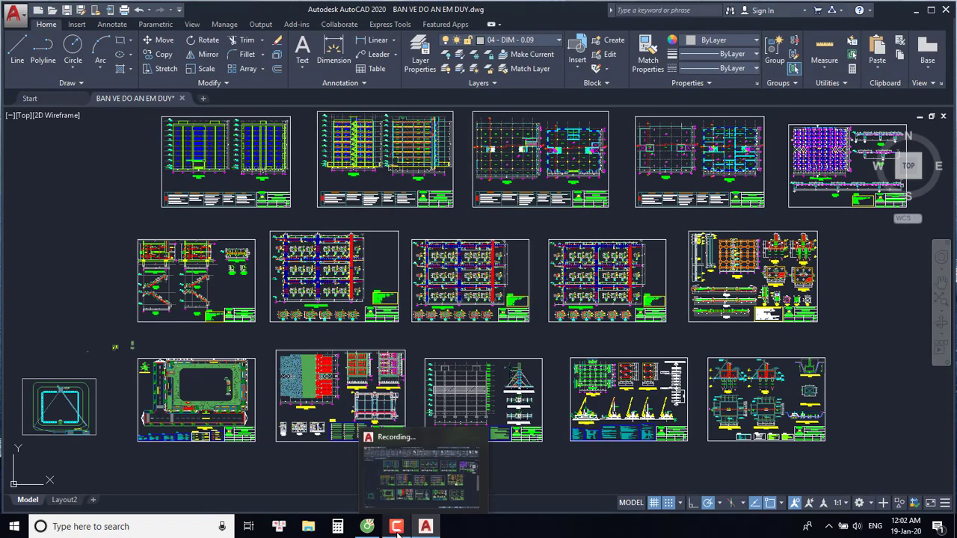